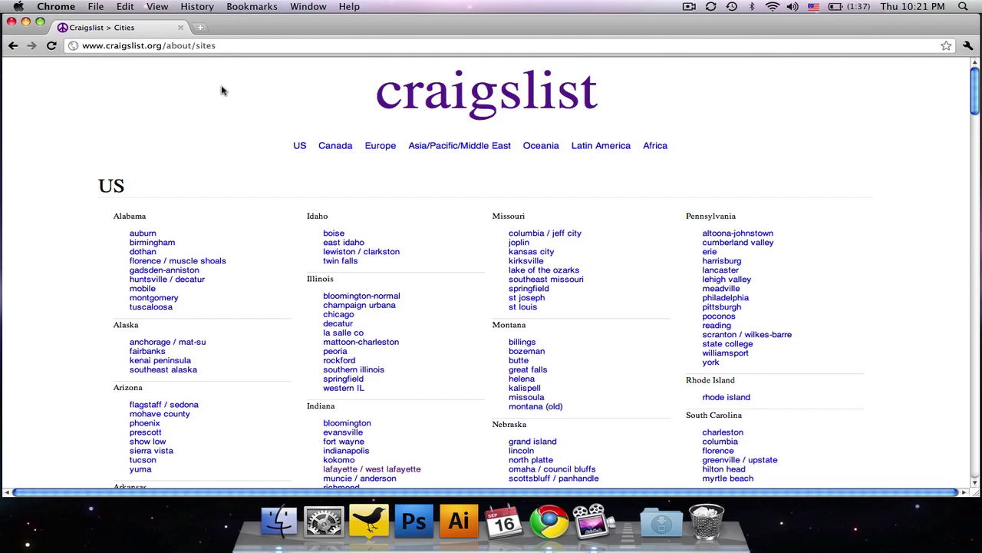
Open the security jobs listings on the New York City craigslist site
scroll(225, 114, down, 10)
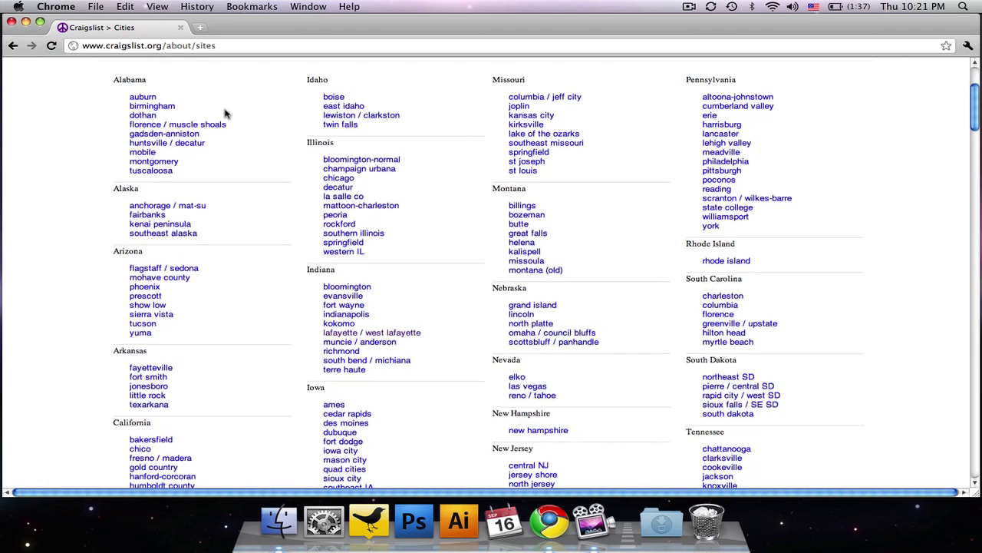
scroll(225, 113, down, 7)
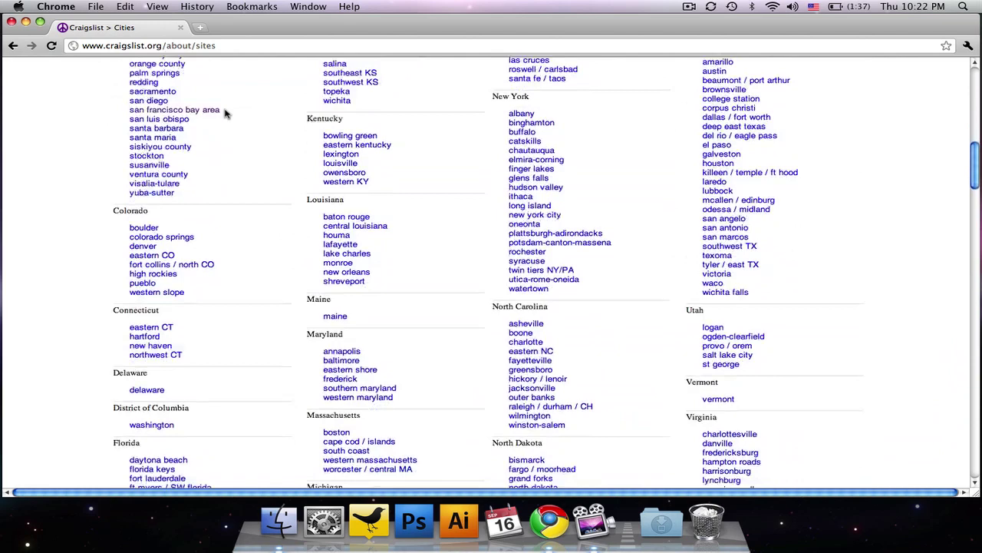
click(520, 211)
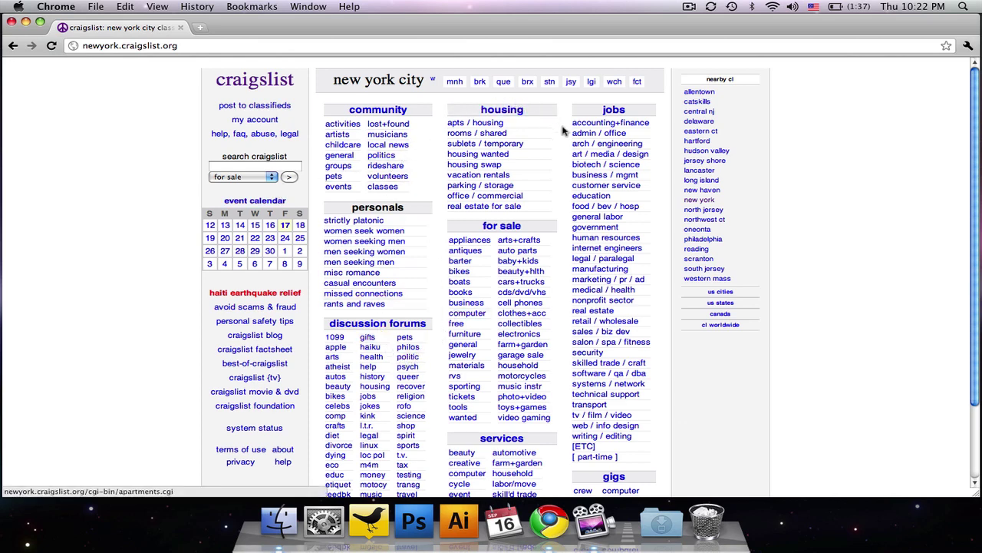
click(586, 353)
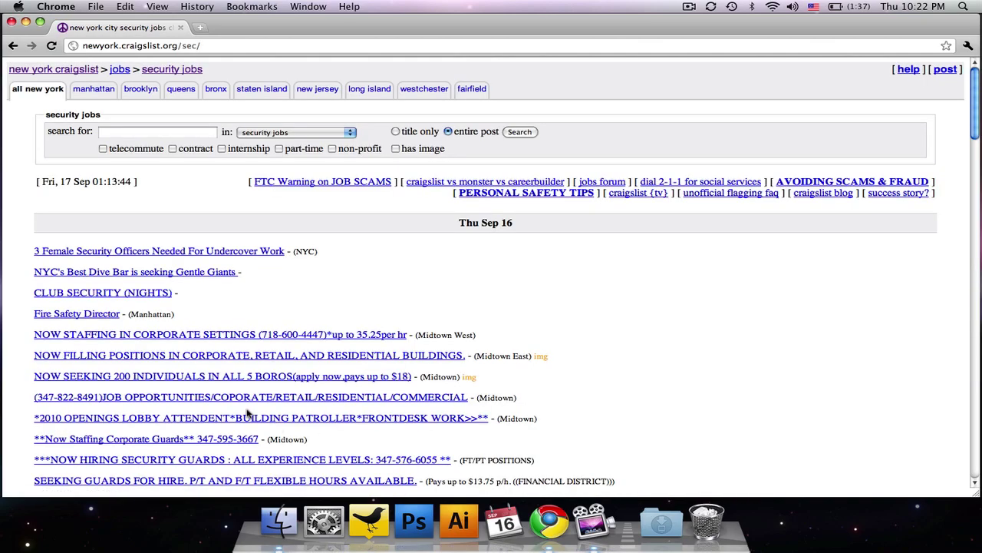
Filter the New York security jobs to part-time positions and run the search
scroll(231, 347, down, 10)
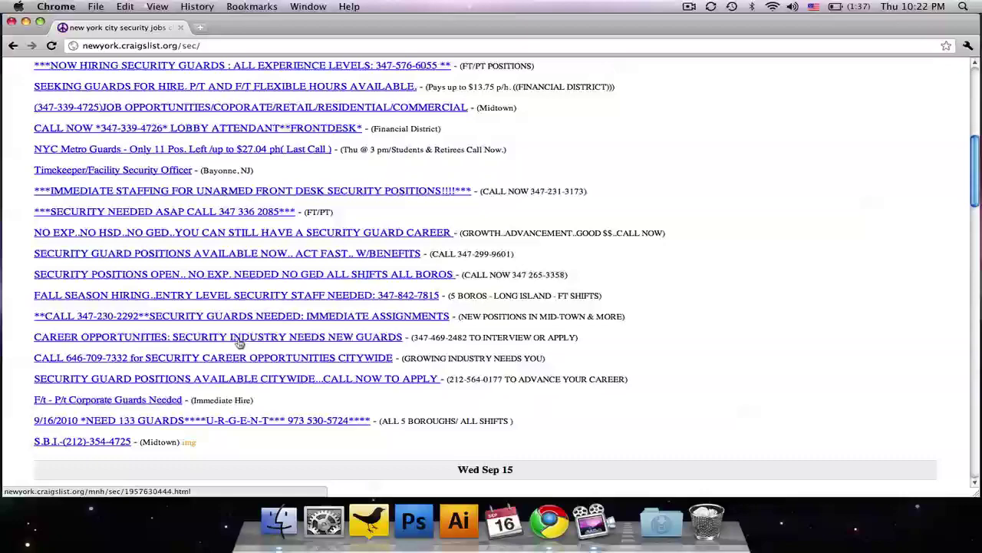
scroll(240, 344, up, 10)
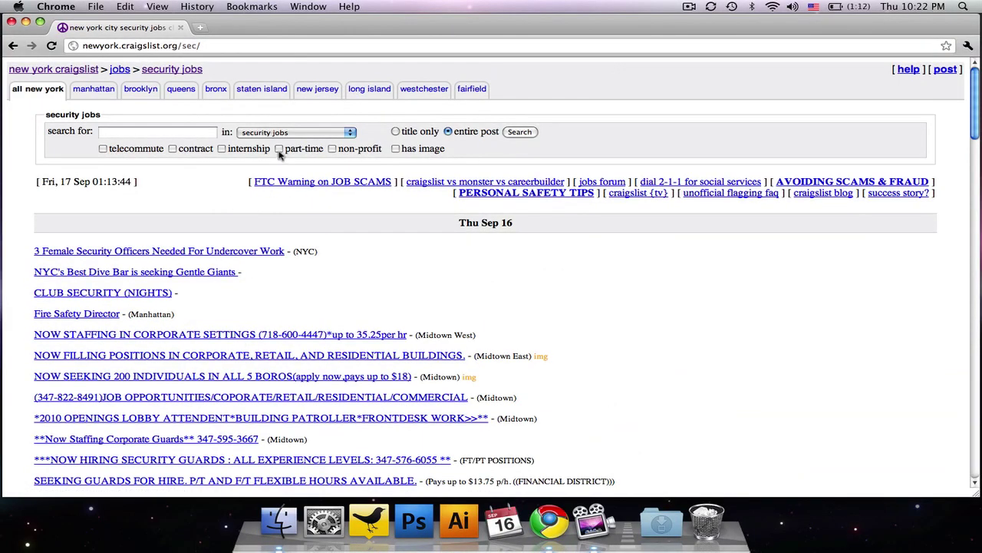
click(521, 132)
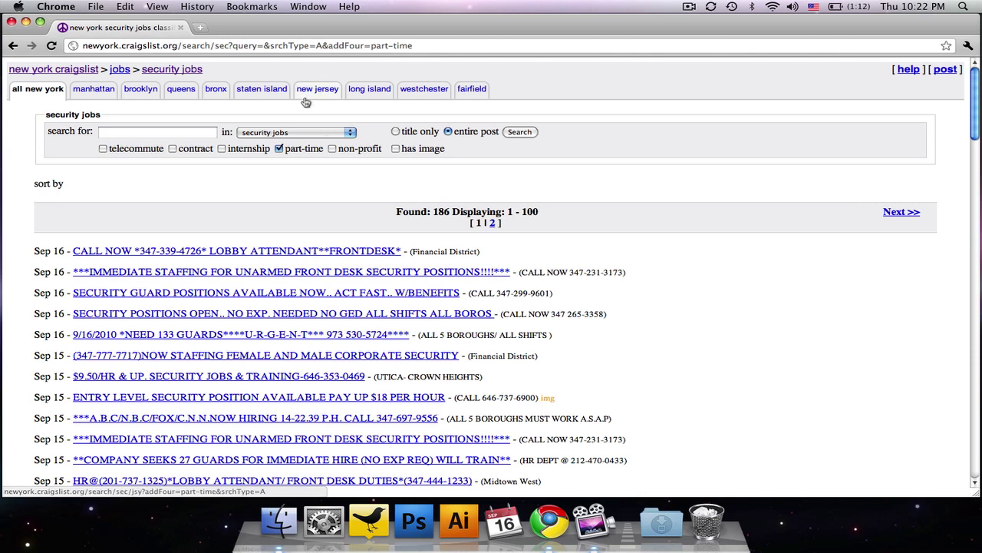
Copy the search results' web address and open Google Reader in a new tab by searching for "google reader"
click(284, 49)
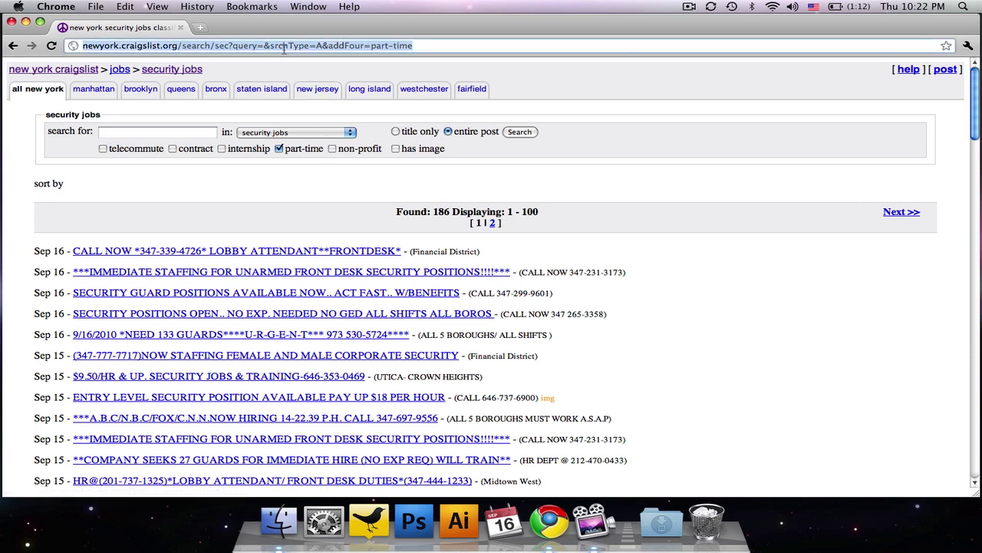
key(super+c)
key(super+t)
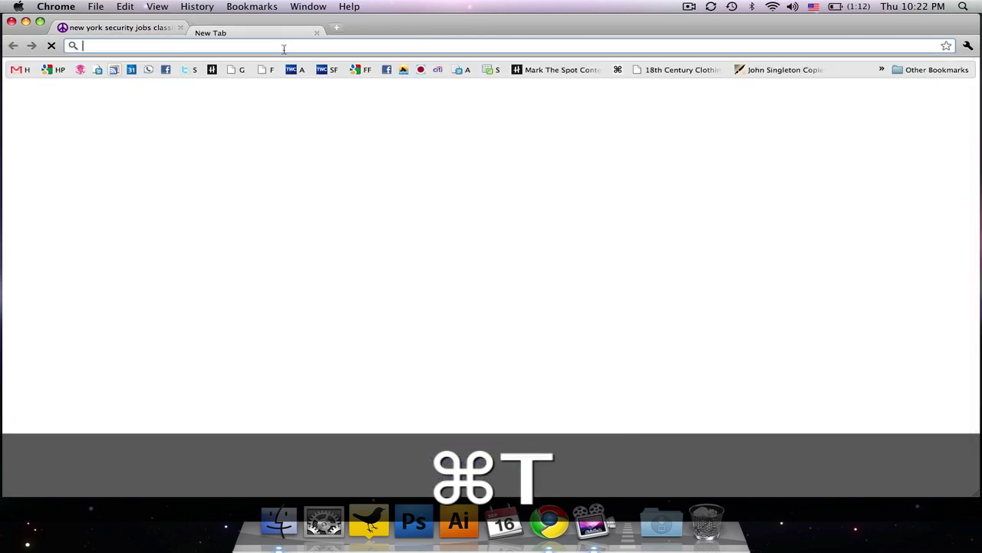
text(google reader)
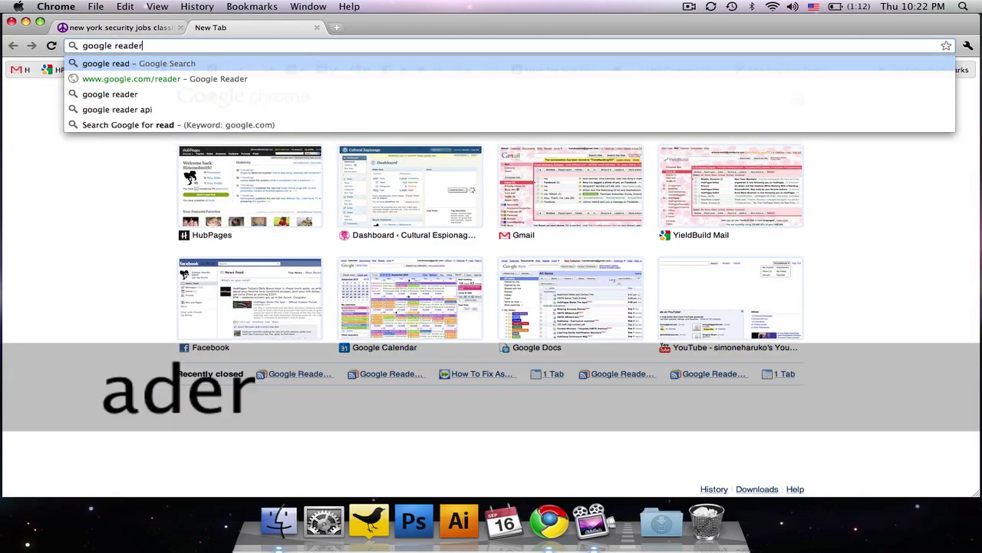
key(Return)
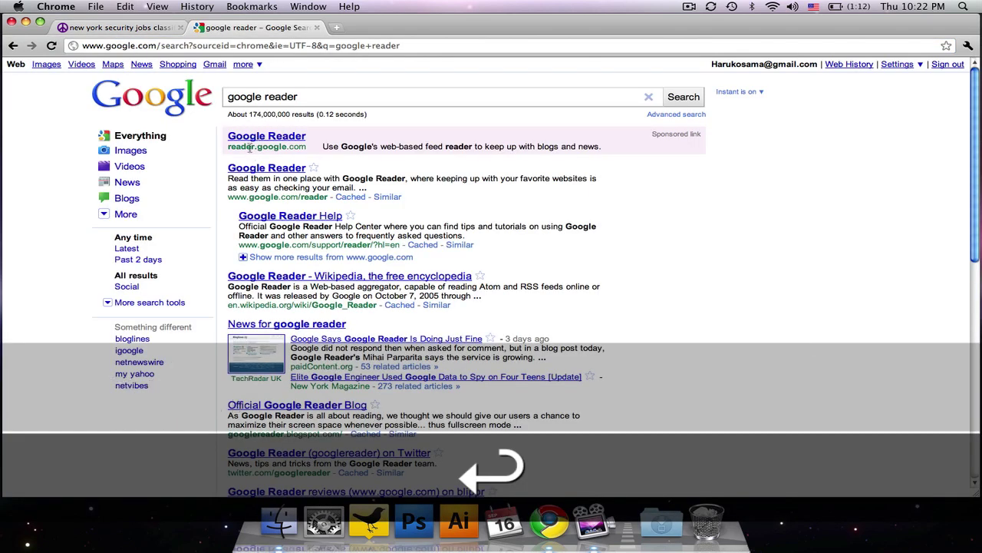
click(250, 139)
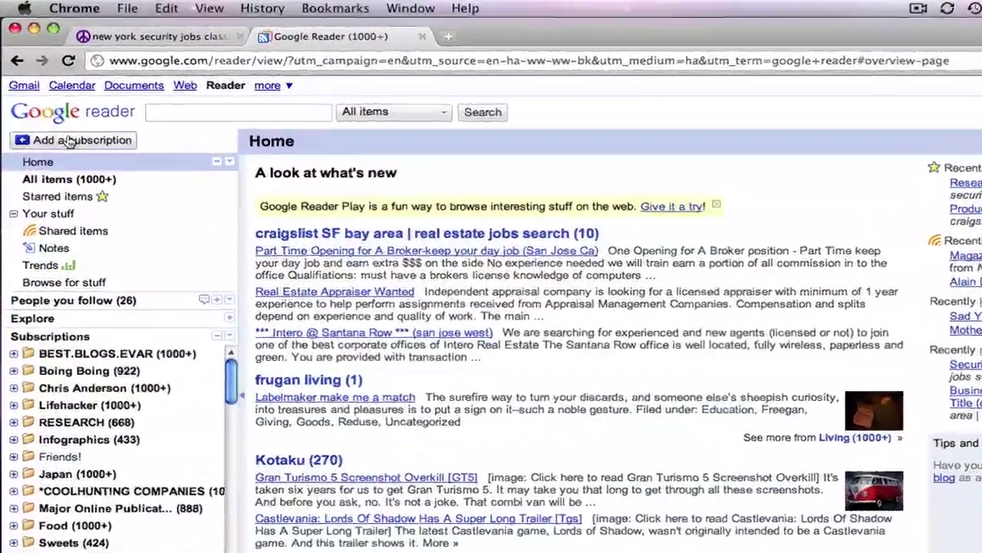
Subscribe to the part-time security jobs search in Google Reader using the copied craigslist address
click(68, 130)
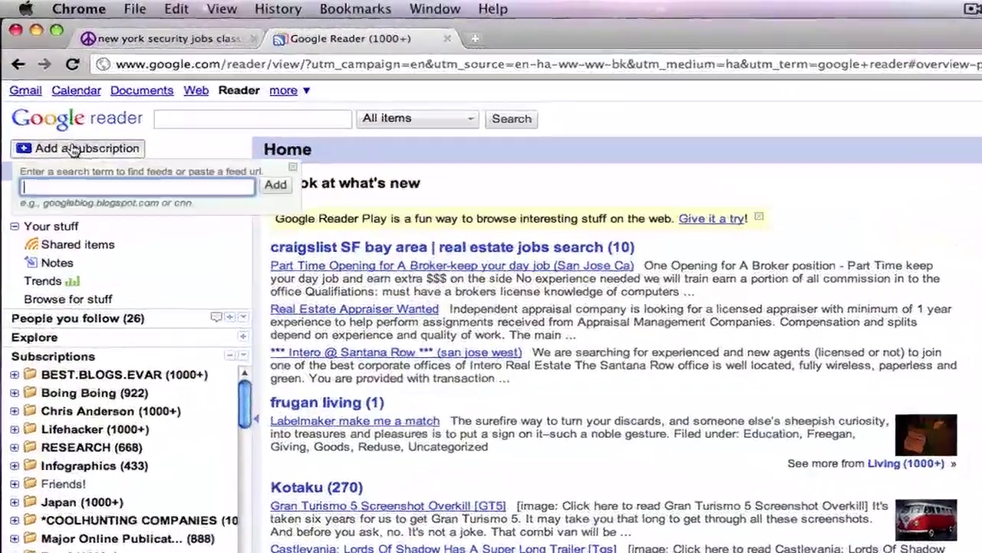
key(super+v)
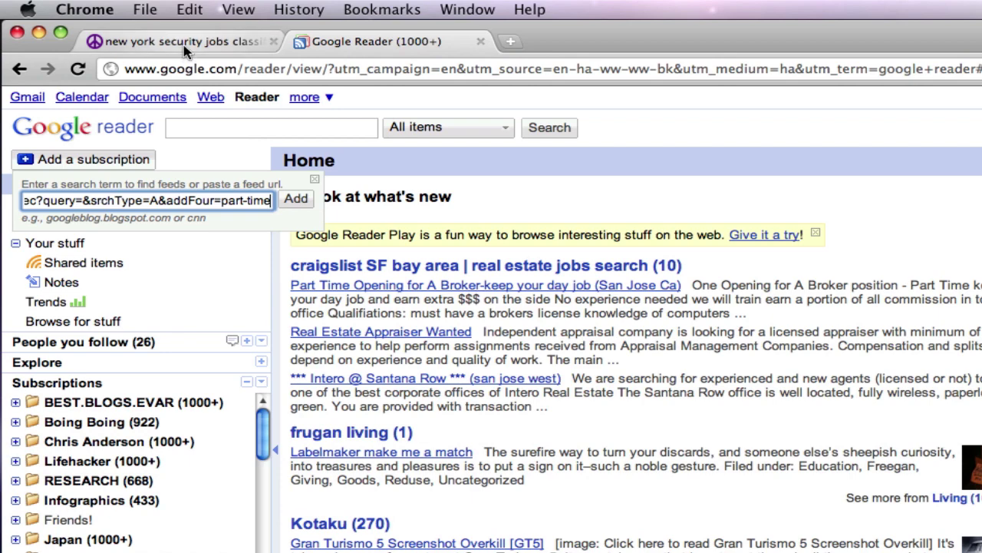
click(146, 42)
click(361, 44)
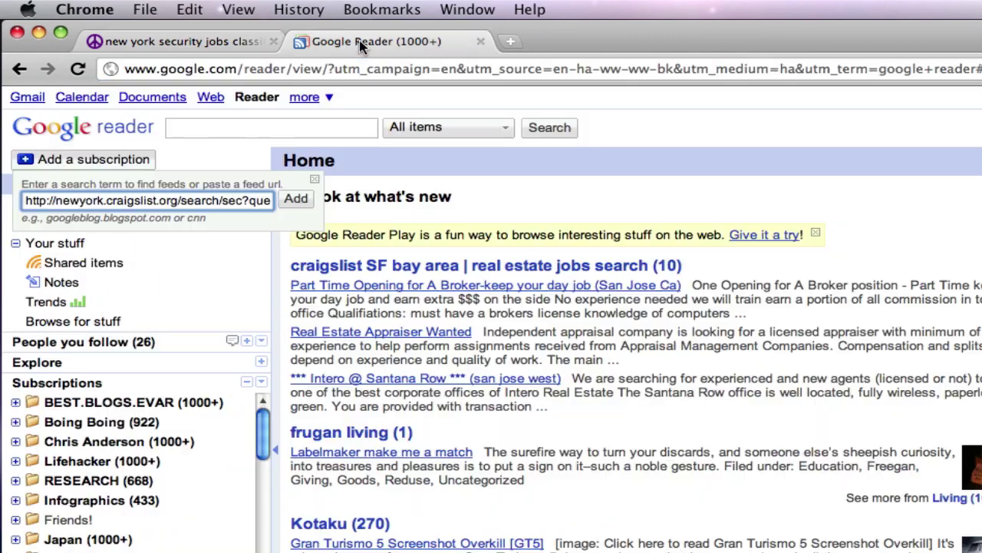
click(296, 198)
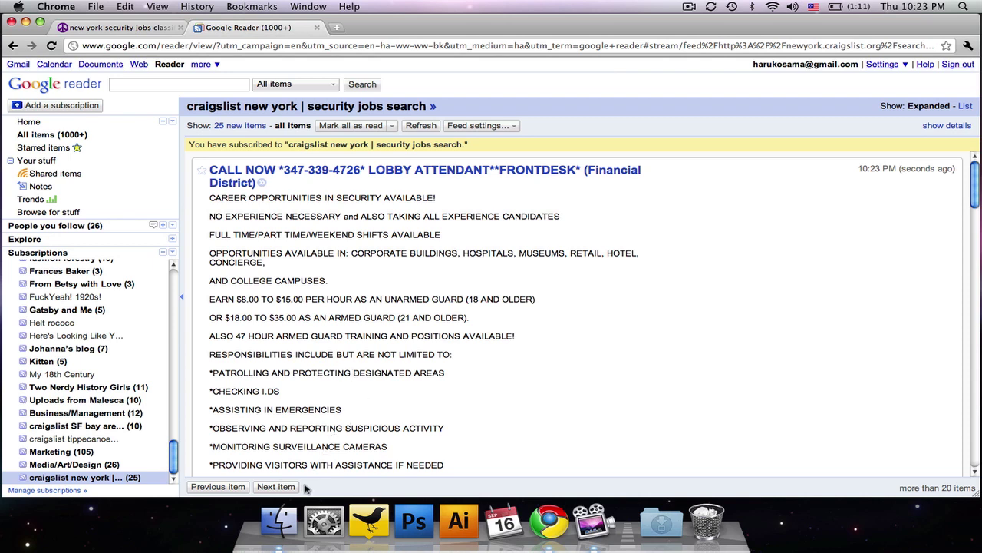
Browse the job posts in the new craigslist feed one after another up to the entry-level $18 per hour security position
click(276, 486)
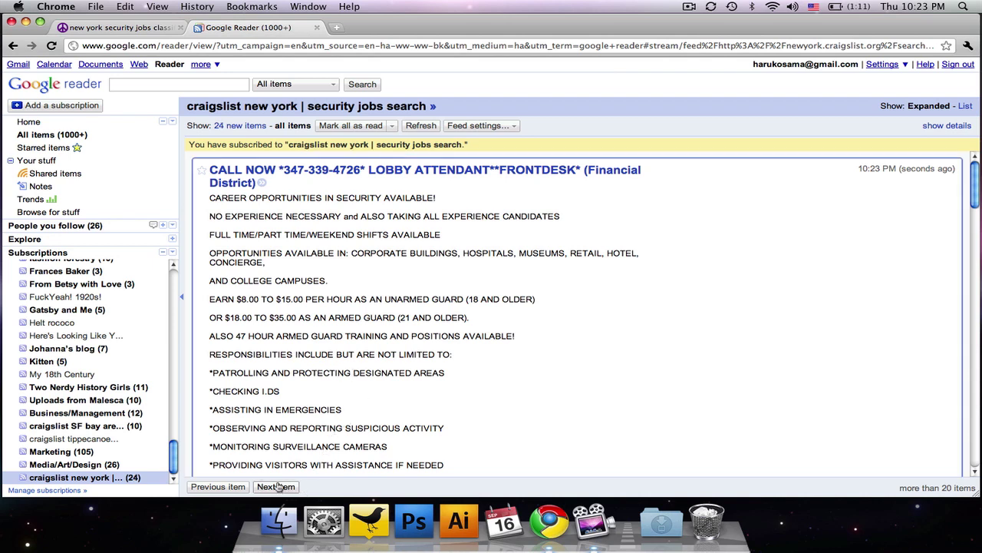
click(276, 487)
click(276, 487)
click(277, 487)
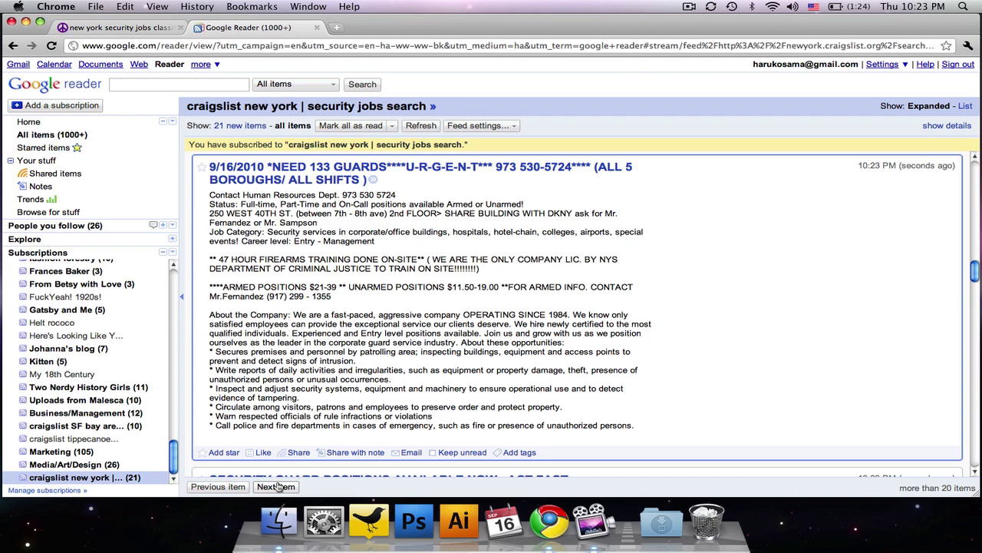
click(277, 486)
click(277, 486)
click(276, 487)
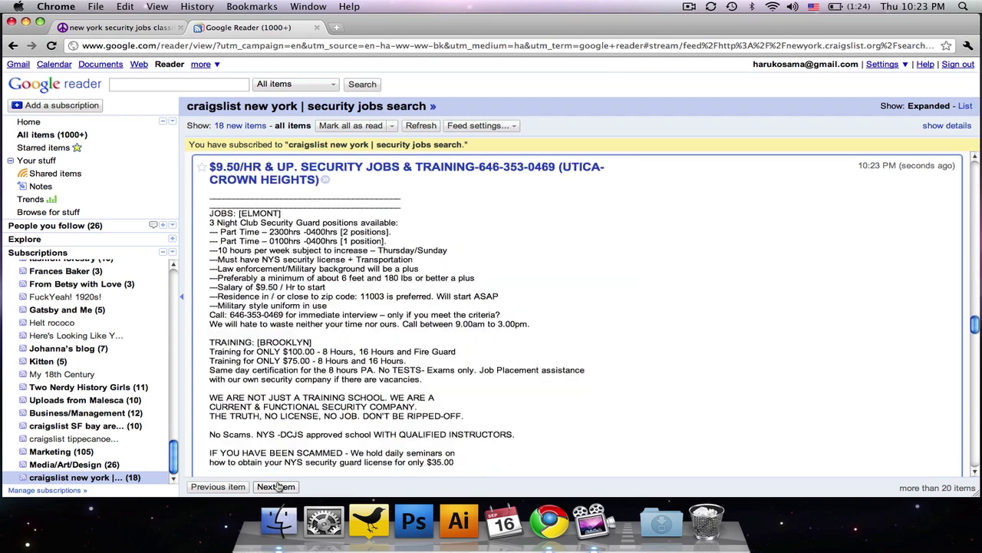
click(276, 487)
click(276, 487)
click(276, 487)
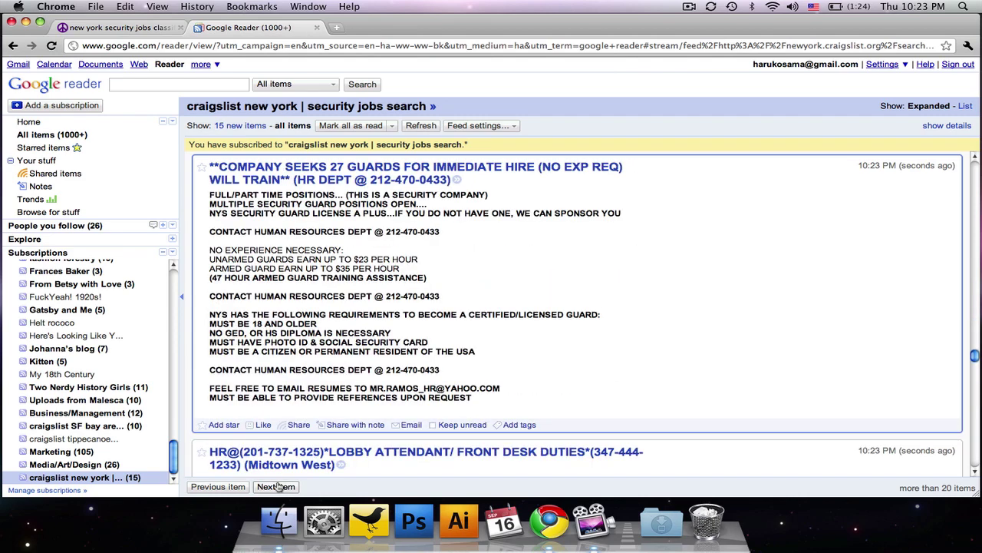
click(276, 487)
click(276, 487)
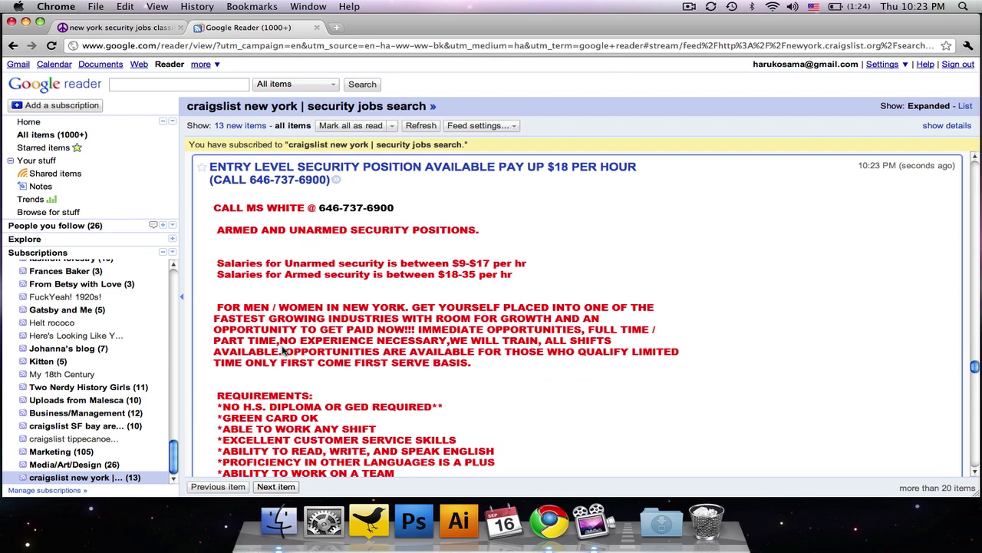
Star the entry-level security position post, and open its email form and cancel it without sending
scroll(284, 350, down, 4)
scroll(284, 350, down, 6)
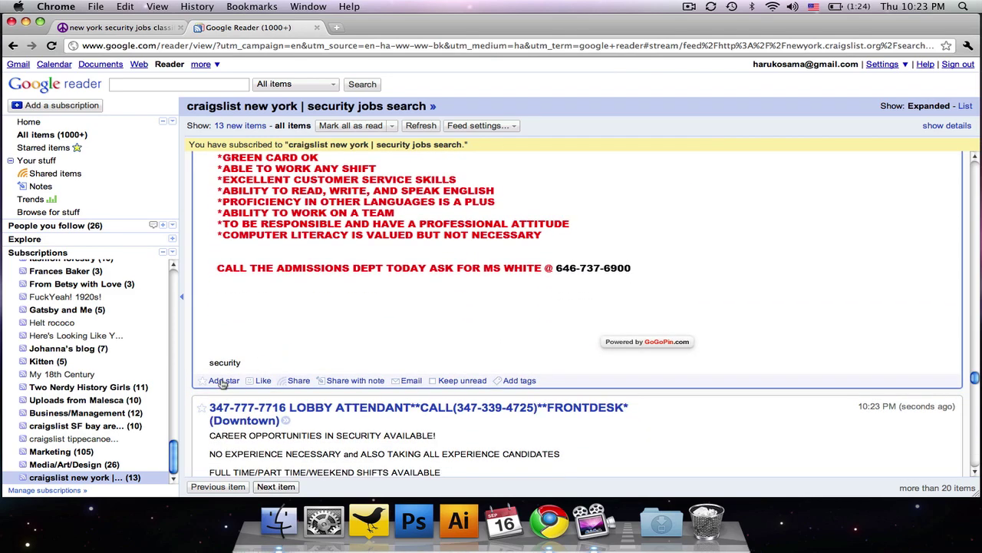
click(222, 381)
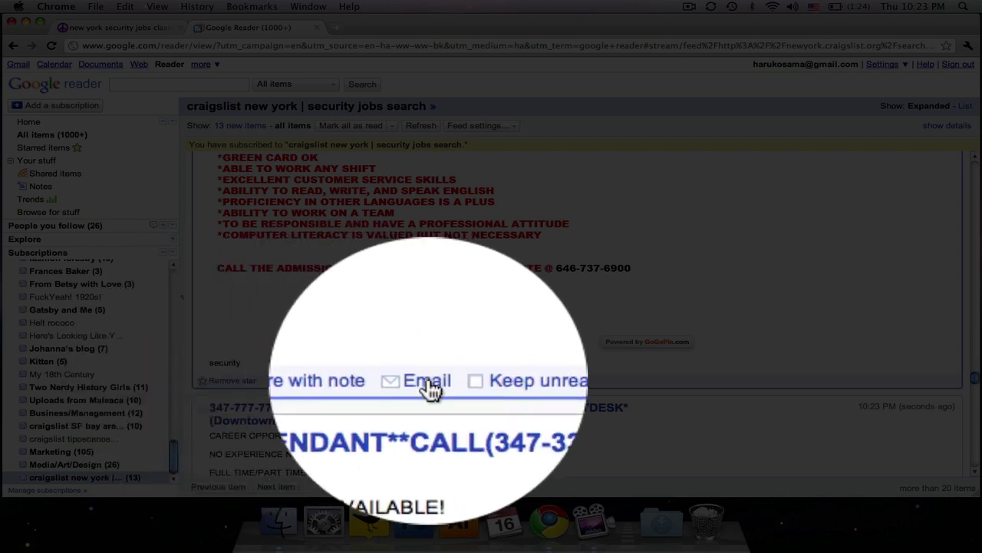
click(427, 380)
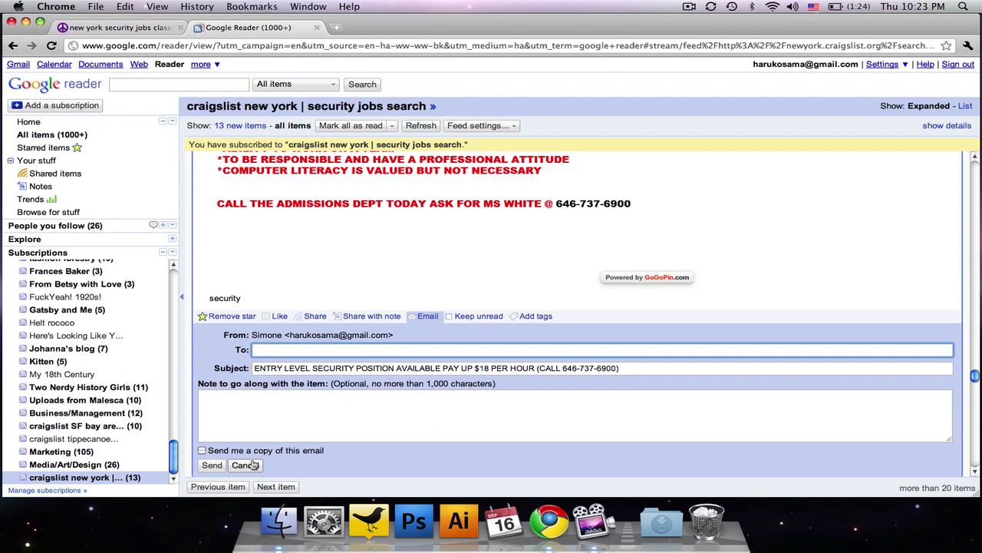
click(243, 465)
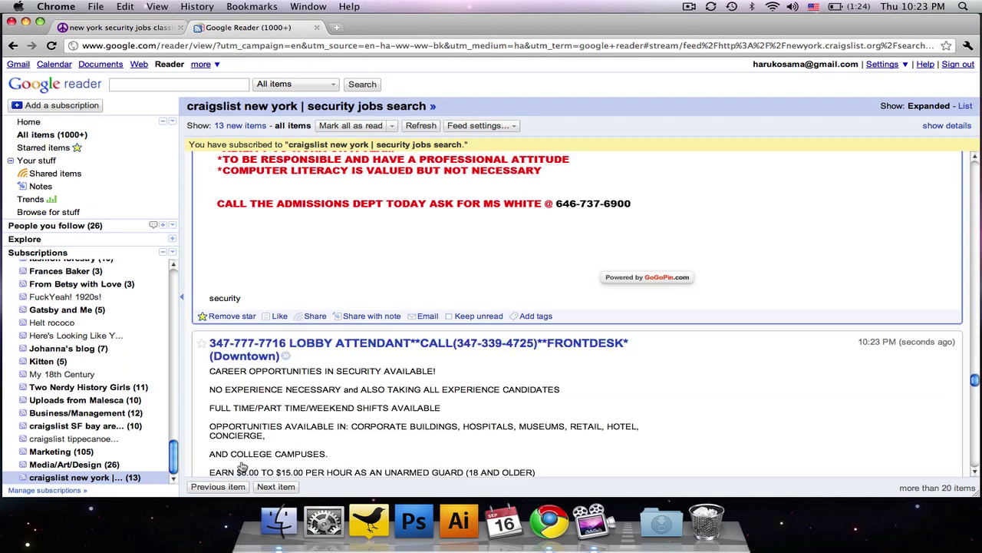
Open the original craigslist posting of the entry-level security job, look through it, and return to the feed in Google Reader
scroll(355, 387, up, 2)
scroll(355, 388, up, 6)
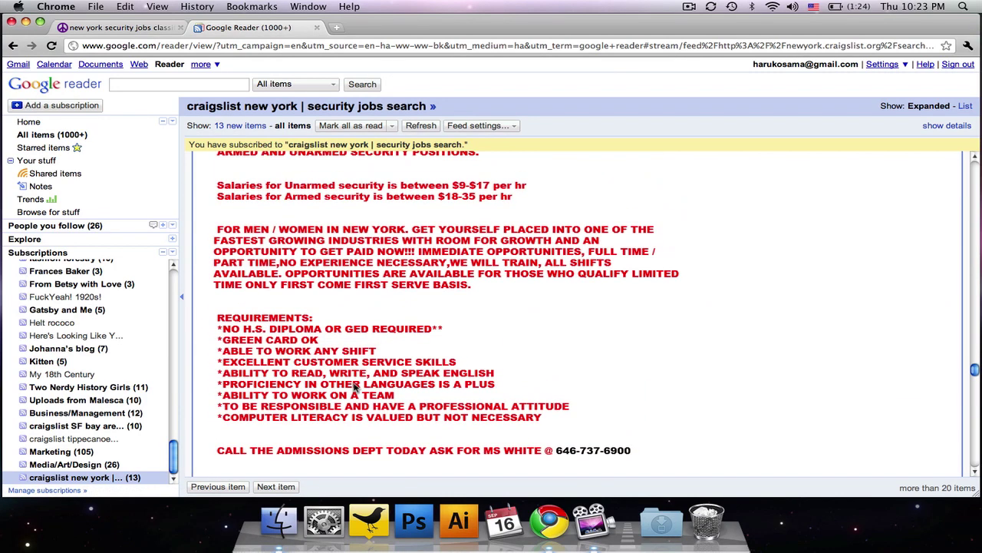
click(280, 303)
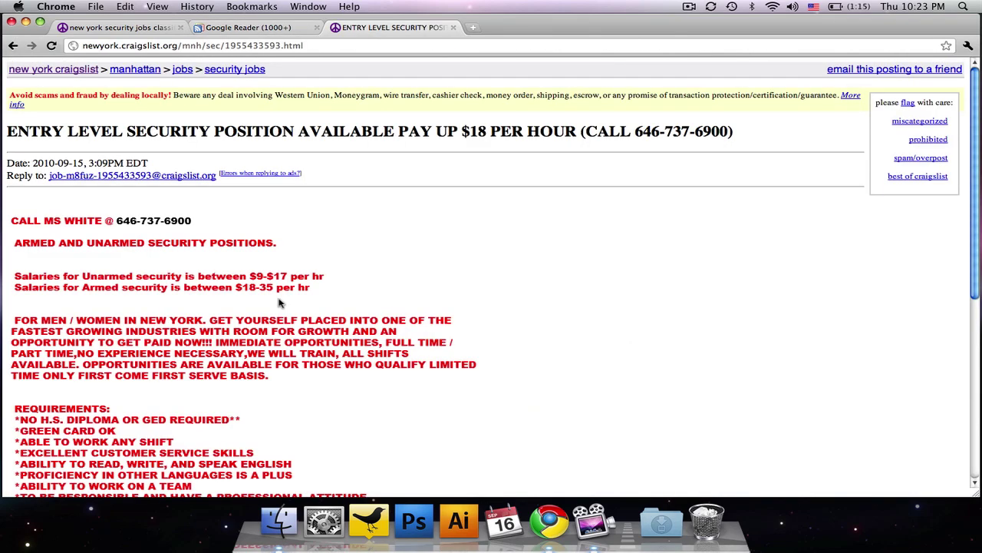
scroll(280, 303, down, 3)
scroll(280, 303, up, 3)
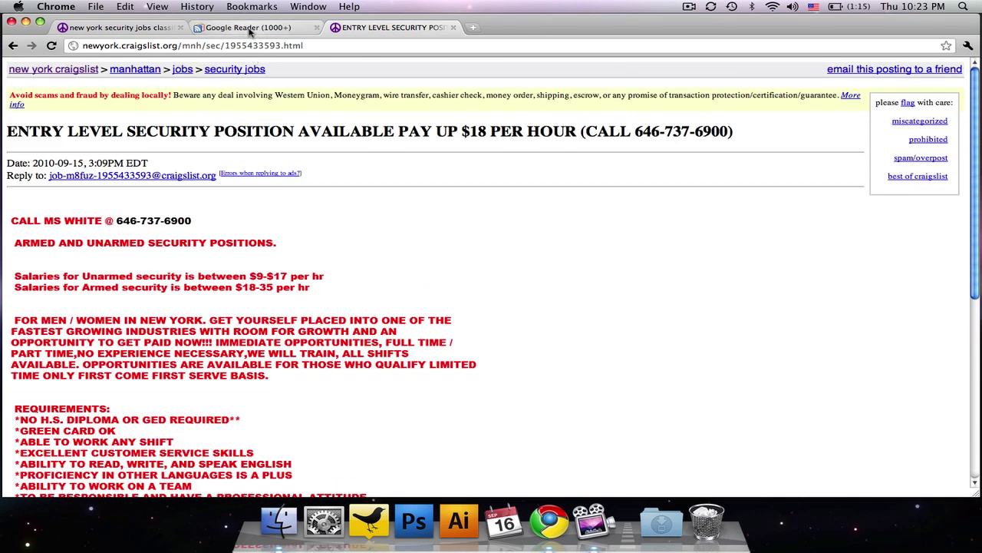
click(249, 29)
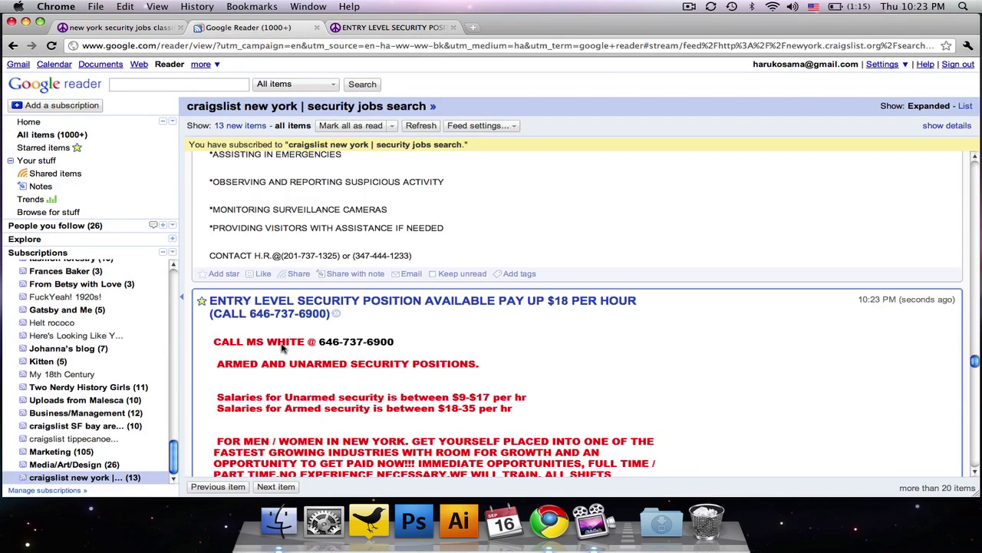
scroll(283, 350, down, 2)
scroll(283, 349, down, 1)
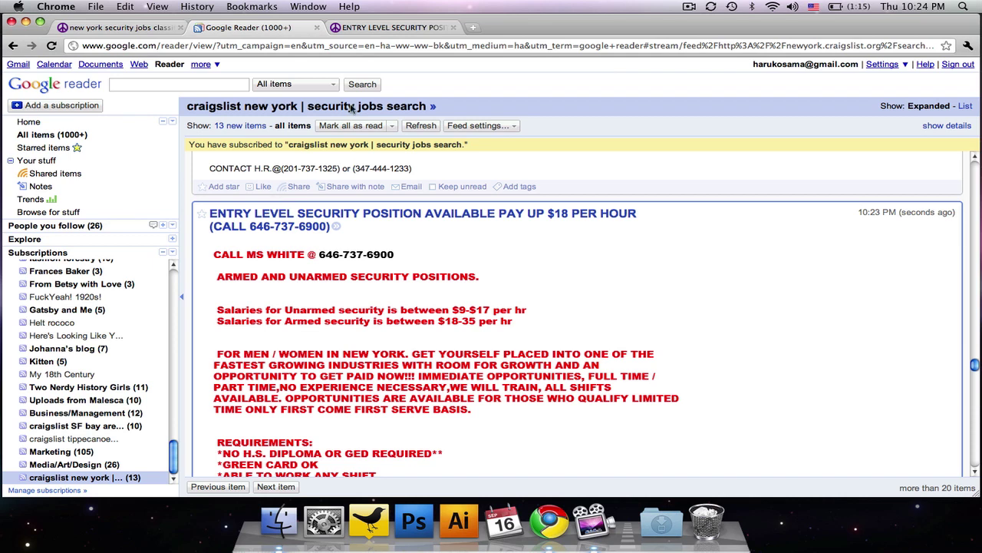
Try to add the craigslist security jobs feed to a new folder named "I CAN HAS JOB???"
click(492, 126)
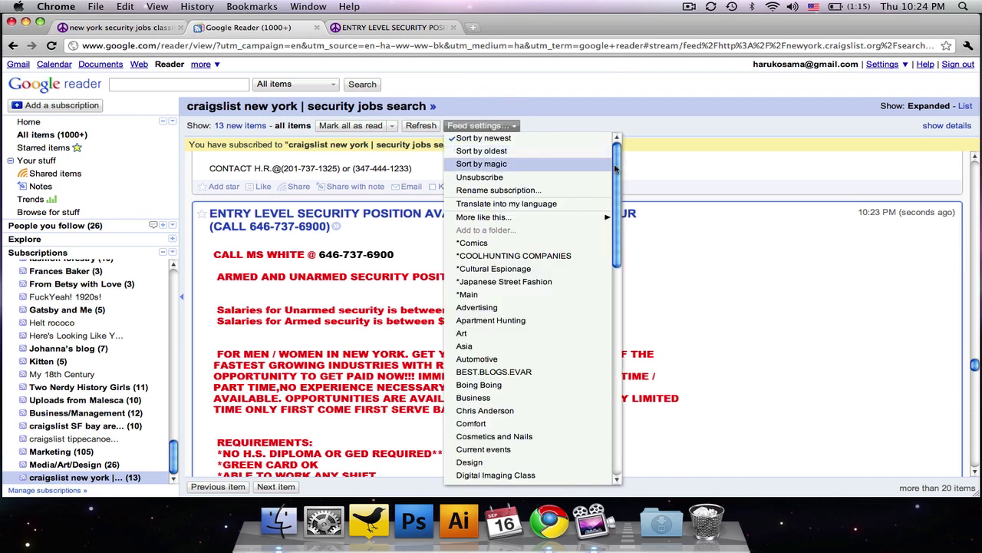
drag(617, 165, 621, 377)
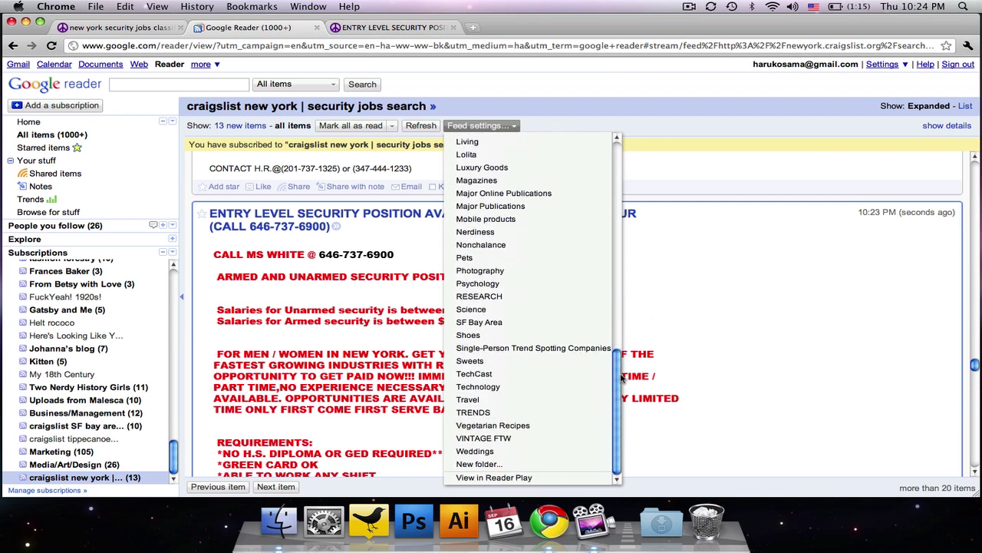
click(526, 464)
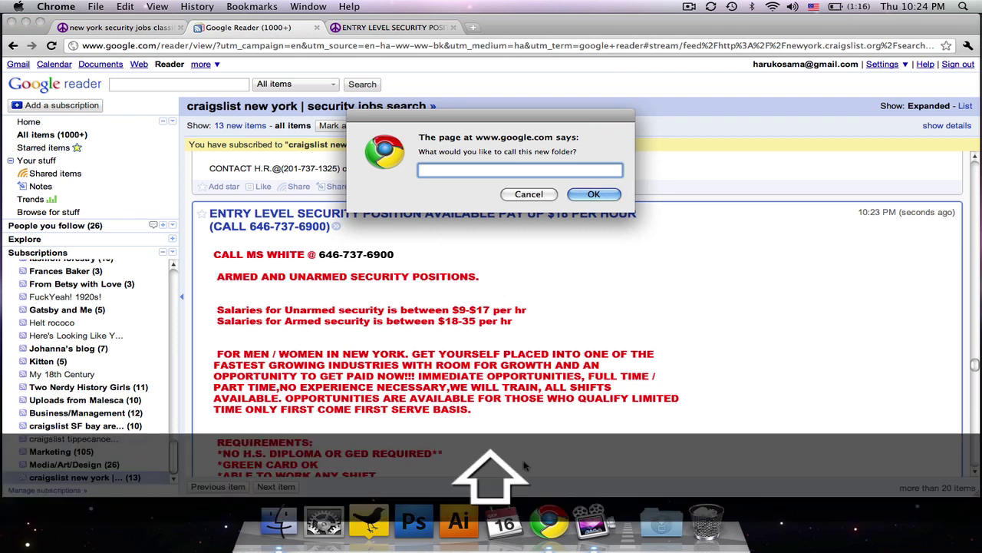
text(I CAN HAS)
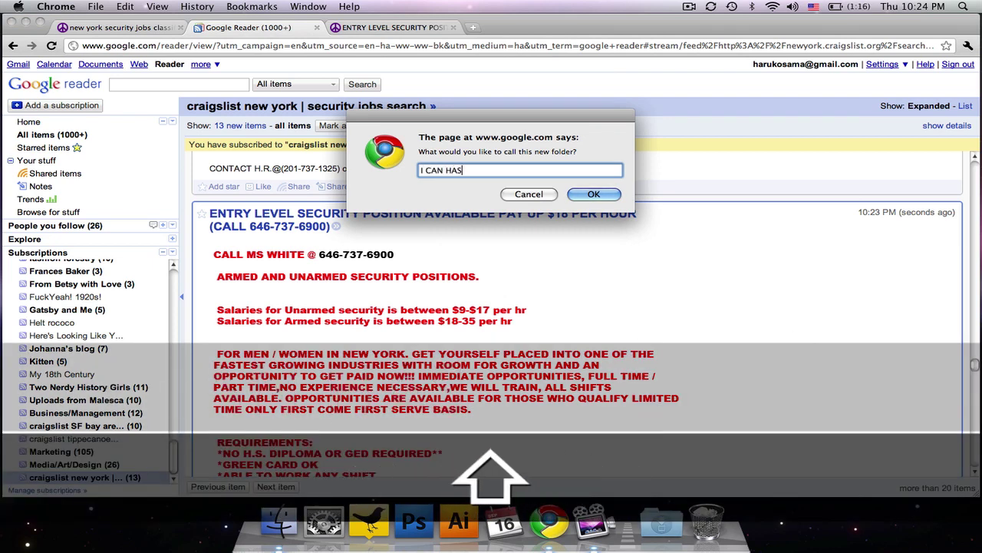
text( JOB???)
click(597, 196)
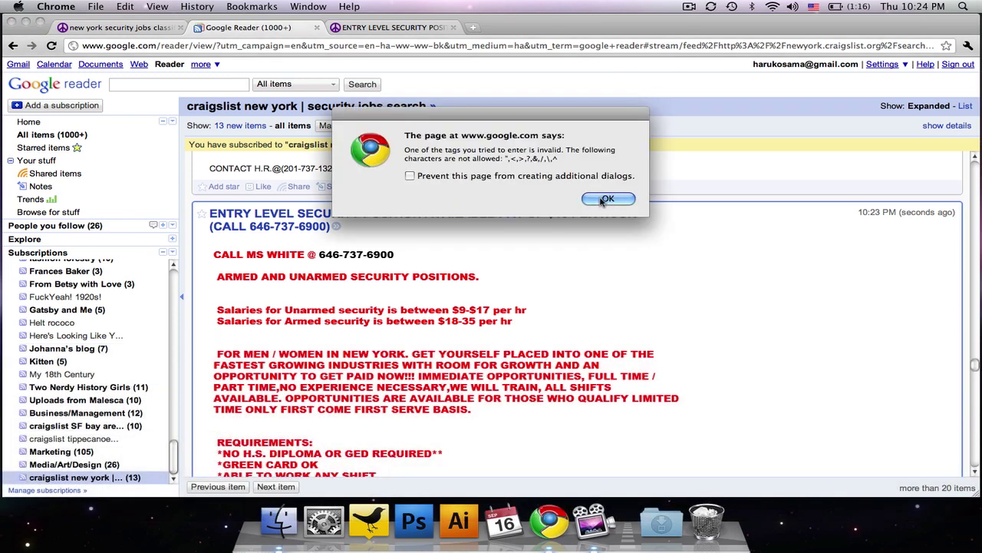
Dismiss the invalid-name alert and add the craigslist security jobs feed to a new folder named "I CAN HAZ JOB"
click(598, 198)
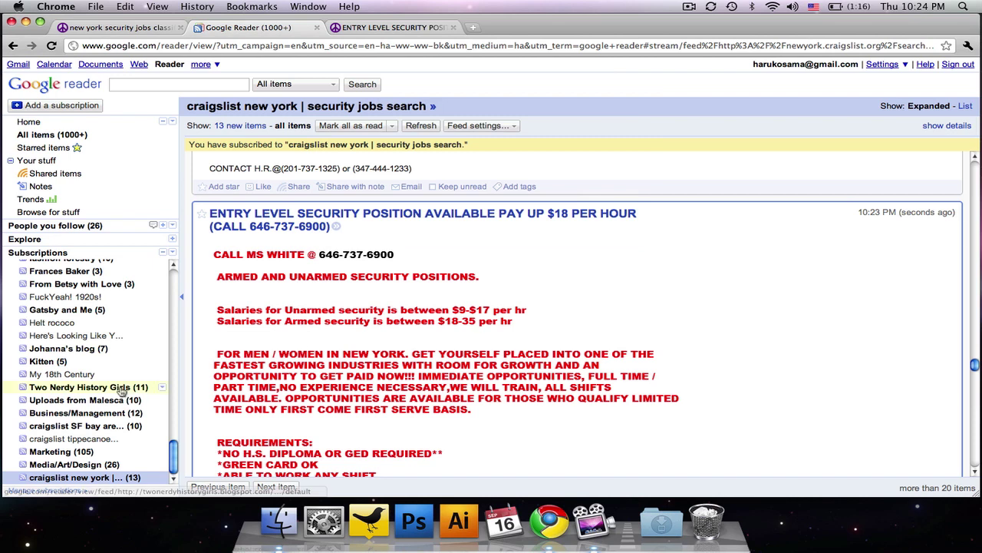
click(476, 126)
drag(620, 165, 629, 376)
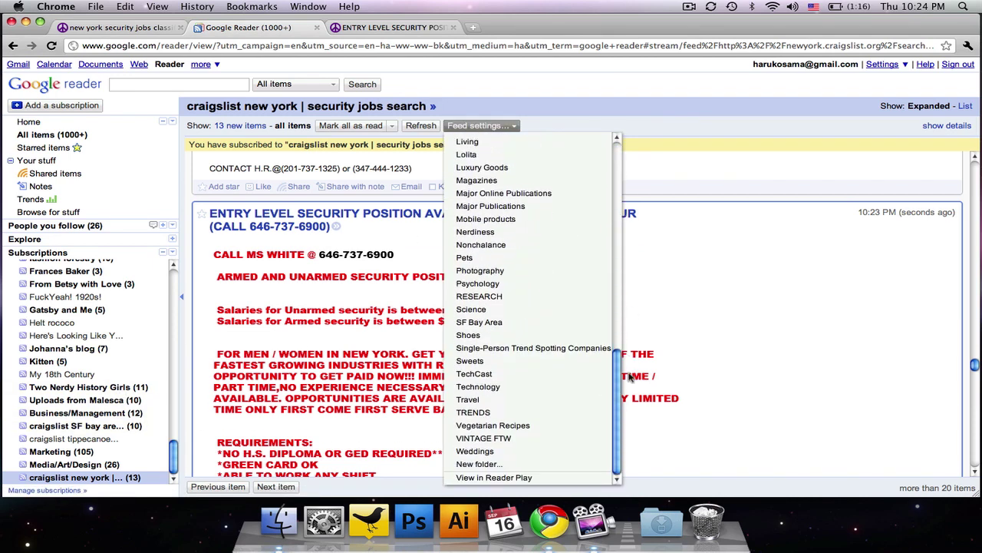
click(527, 465)
text(I CAN H)
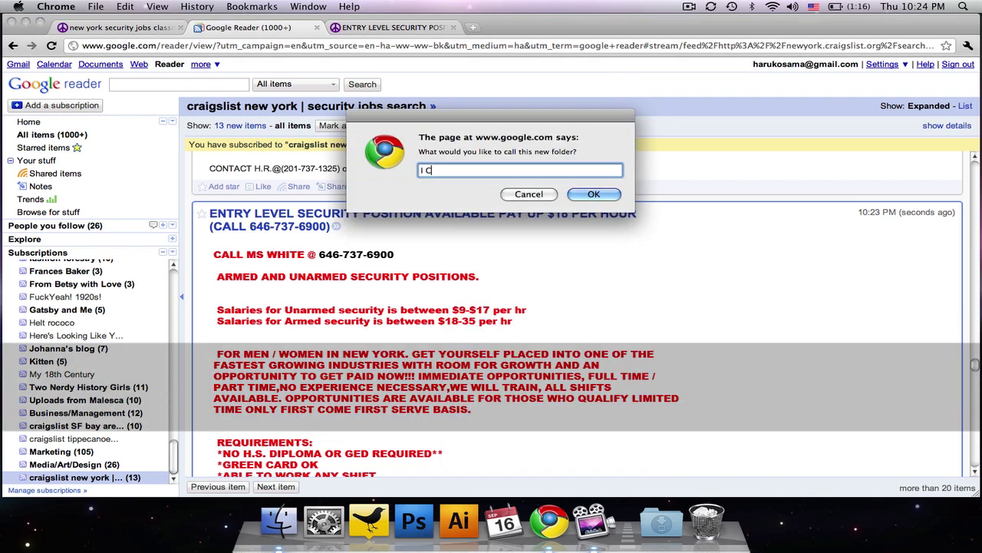
text(AZ JOB)
click(593, 195)
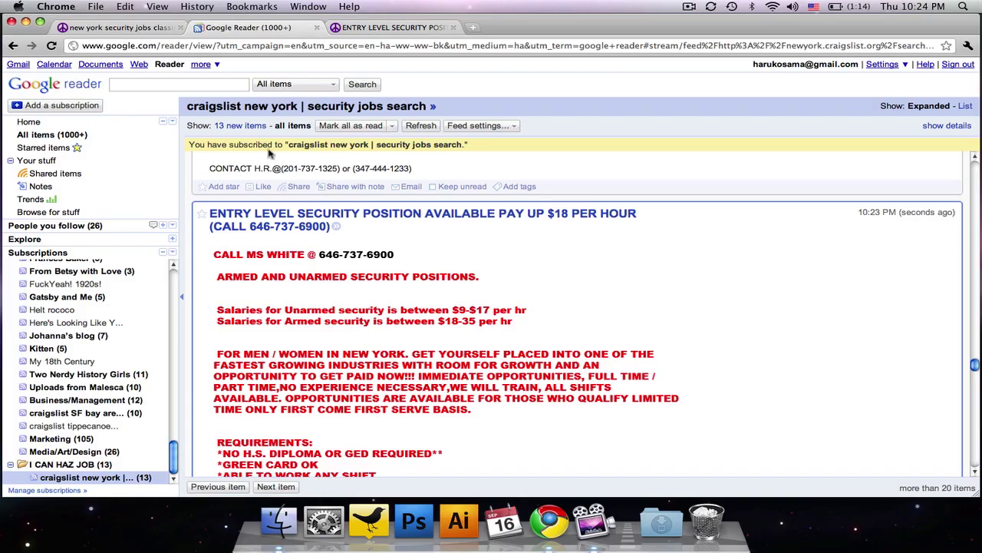
Return to craigslist New York jobs and search the healthcare jobs category for non-profit positions only
click(141, 28)
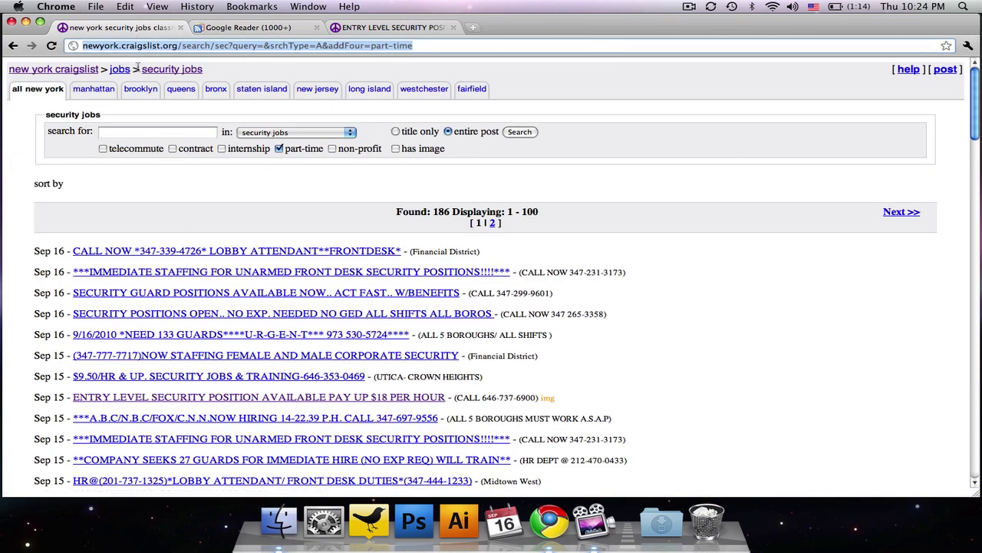
click(119, 70)
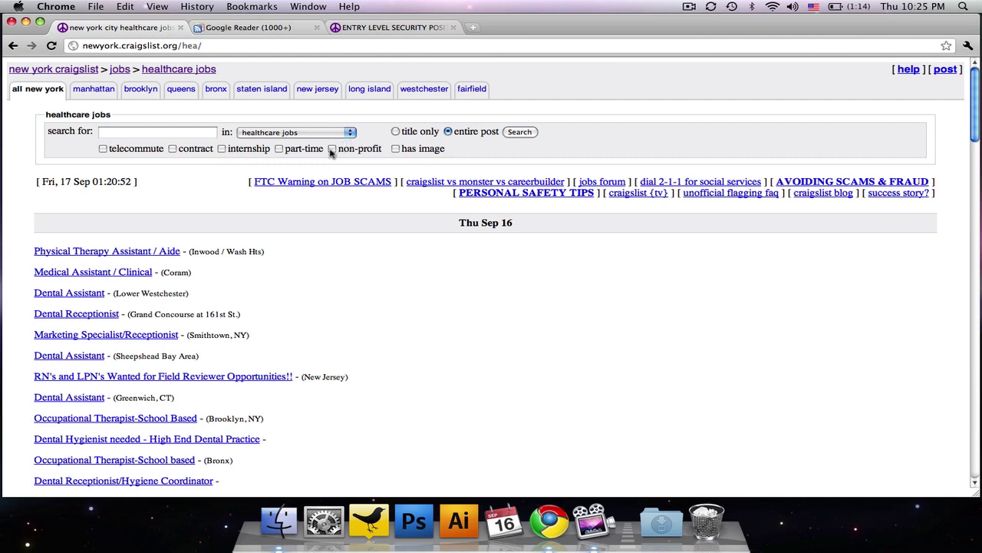
click(519, 132)
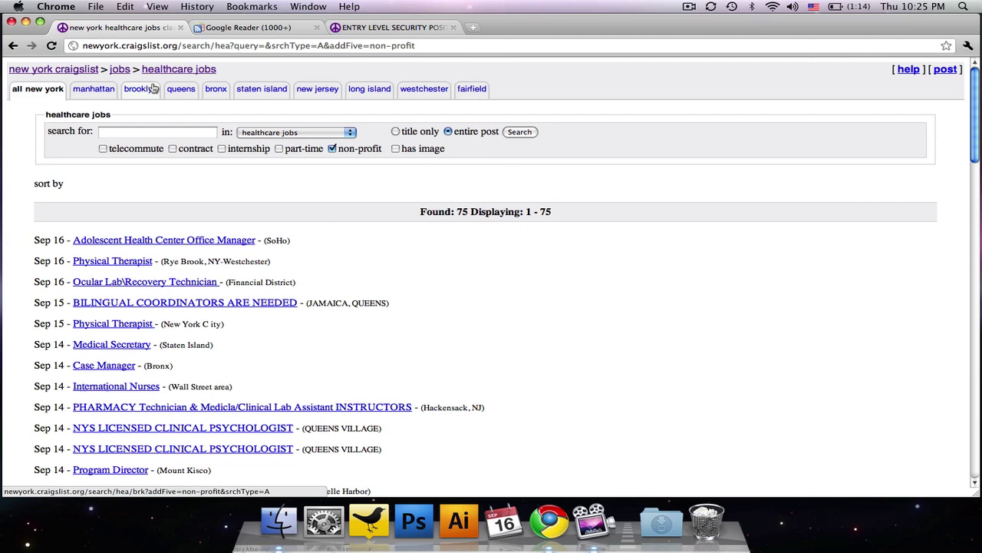
Copy the address of the non-profit healthcare search, subscribe to it in Google Reader, and skim its first posts
click(148, 46)
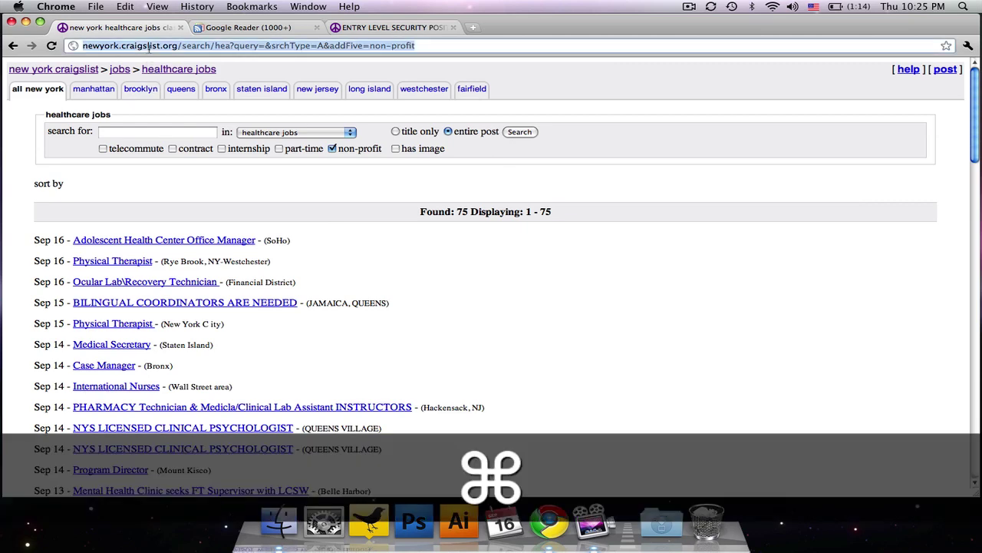
key(super+c)
click(235, 28)
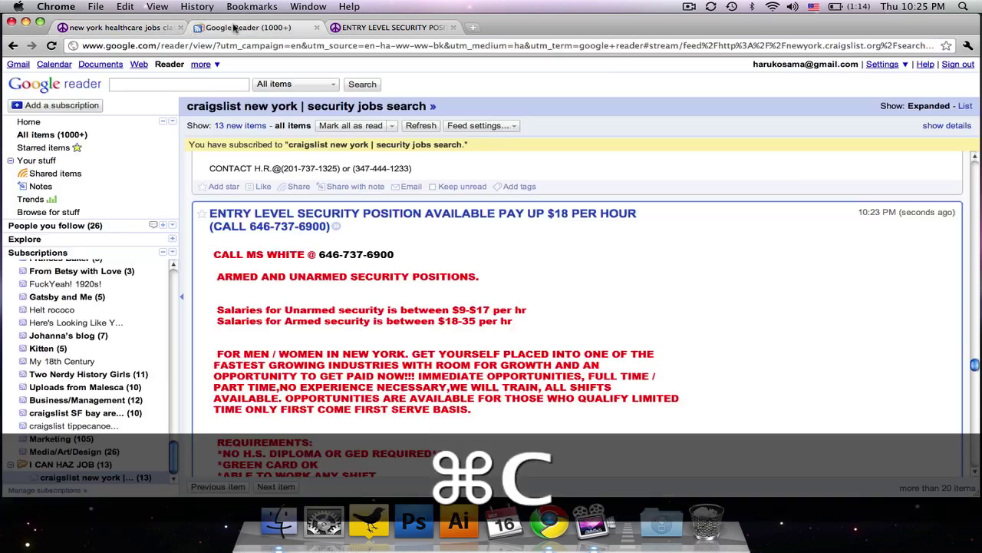
click(68, 108)
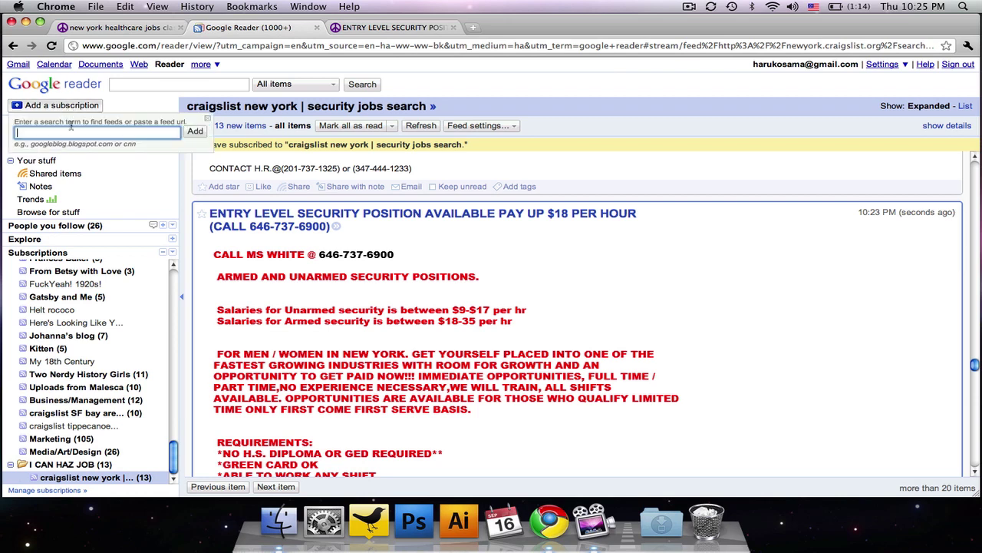
key(super+v)
click(193, 133)
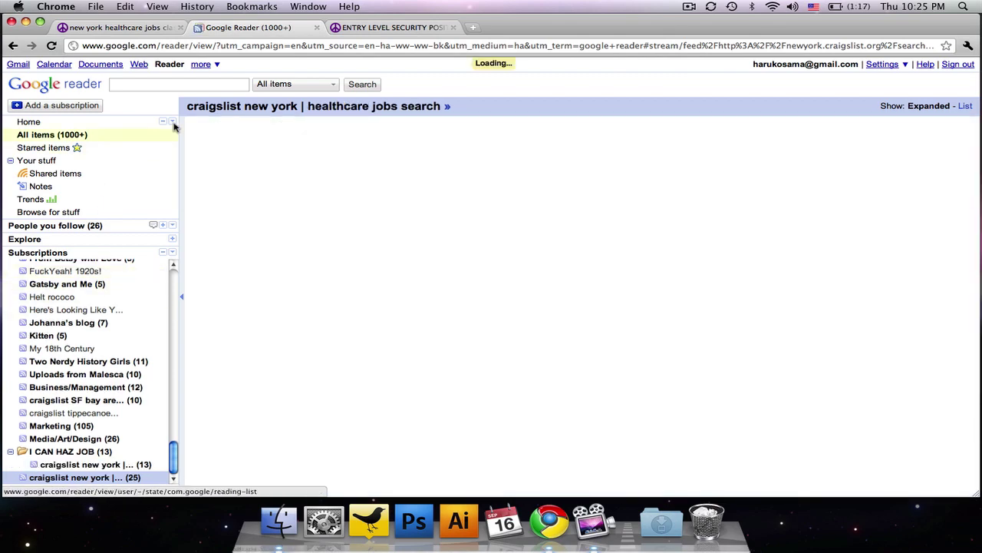
scroll(359, 366, down, 5)
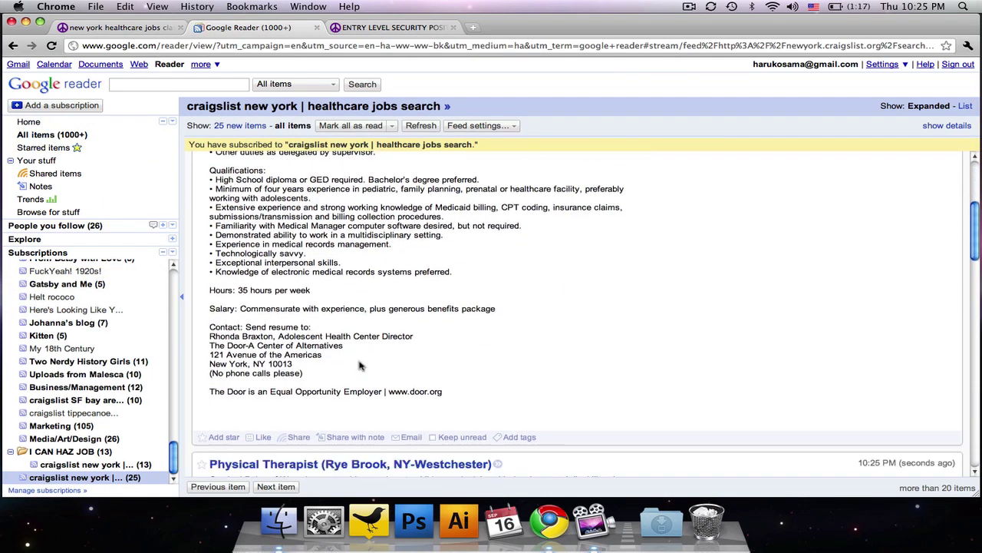
scroll(359, 367, down, 5)
scroll(405, 201, up, 5)
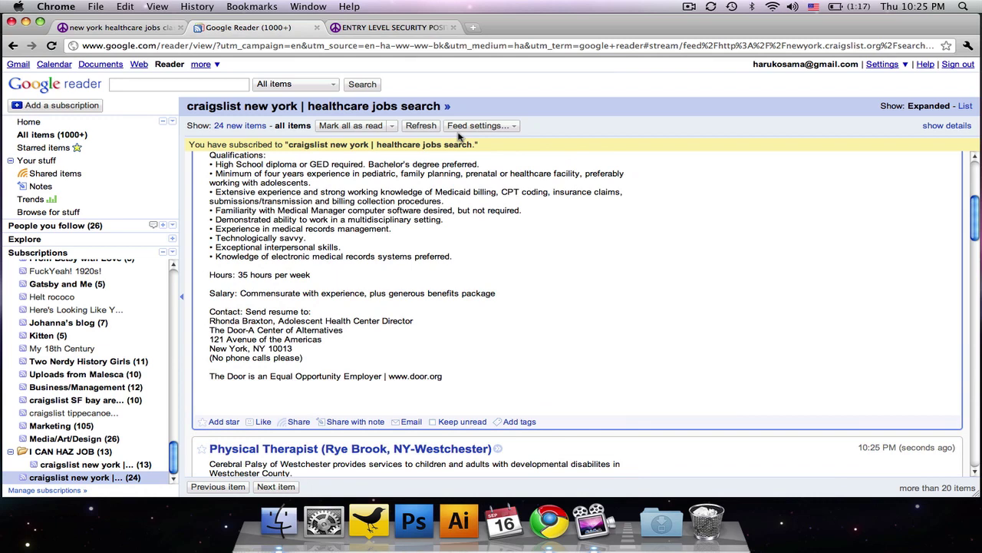
Add the craigslist healthcare jobs feed to the existing "I CAN HAZ JOB" folder
click(465, 127)
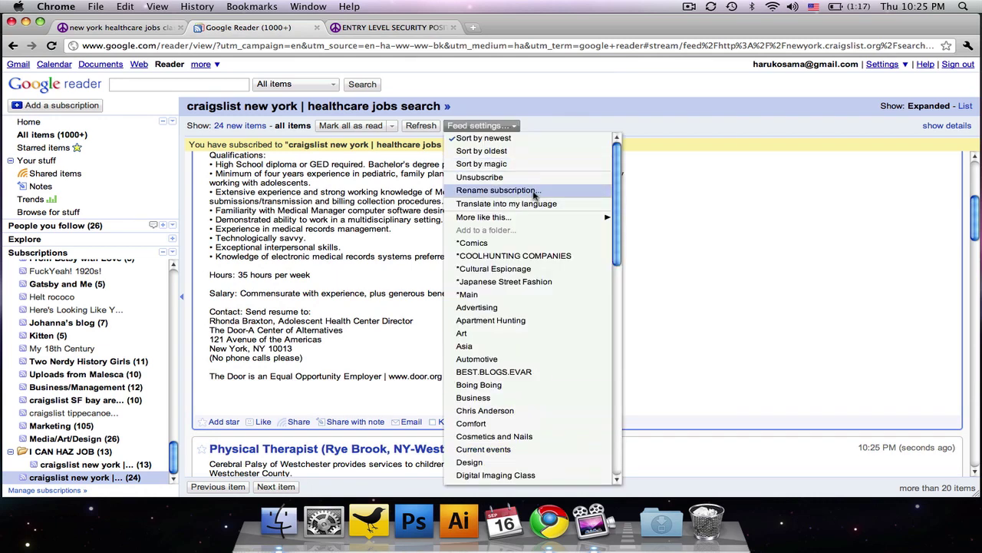
scroll(542, 215, down, 2)
scroll(542, 216, down, 6)
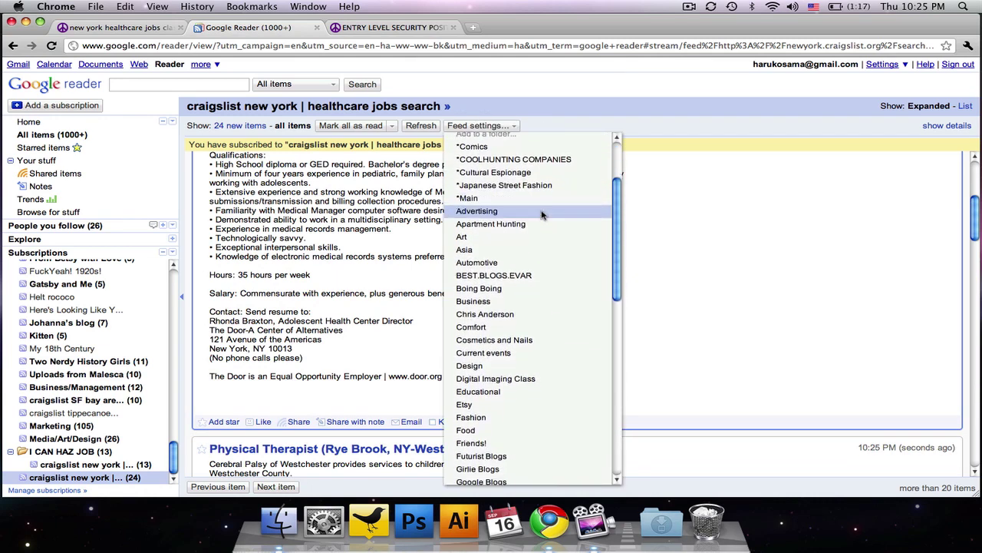
scroll(542, 215, down, 2)
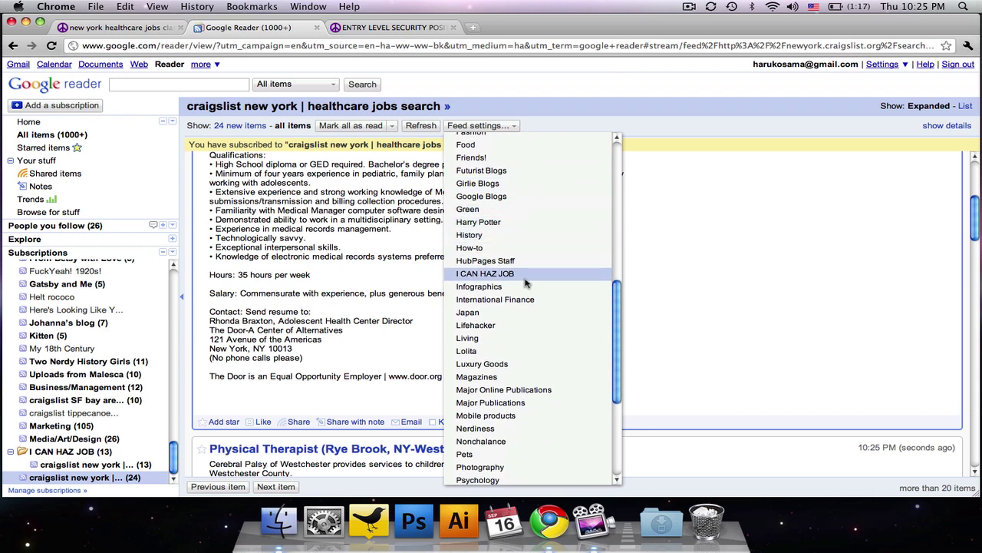
click(485, 274)
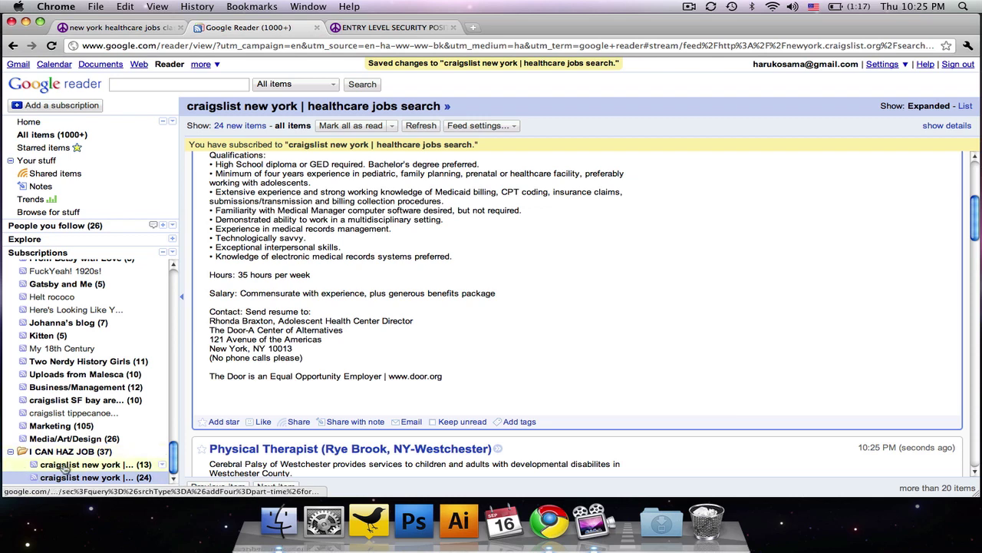
View the security jobs feed and the healthcare jobs feed separately, and open the whole "I CAN HAZ JOB" folder
click(66, 466)
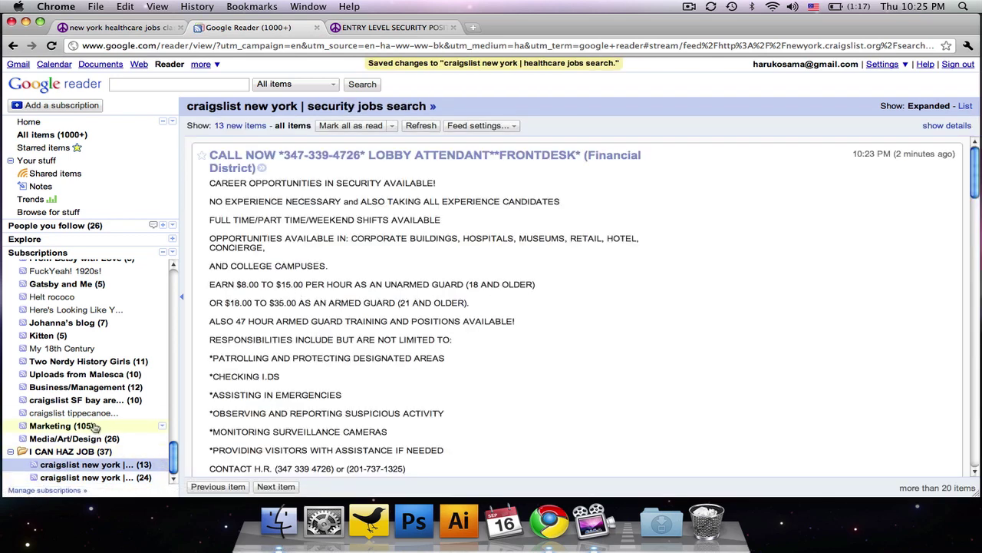
click(68, 478)
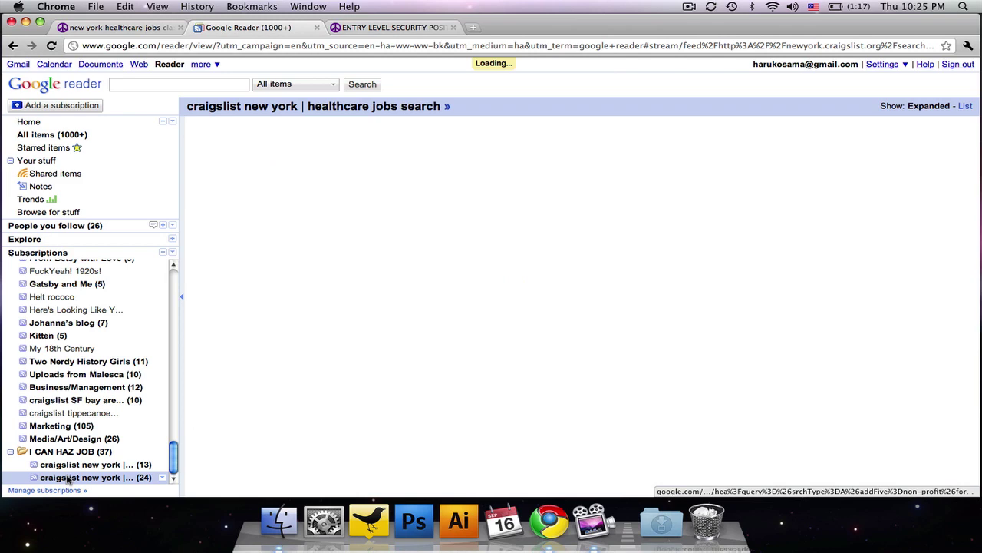
click(23, 454)
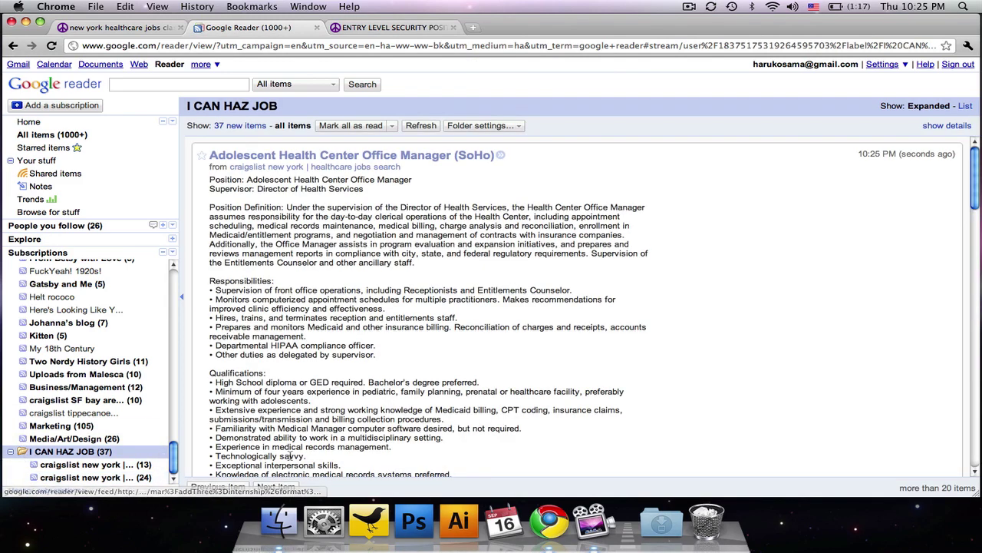
Browse the folder's combined posts one after another up to the Case Manager (Bronx) post
click(285, 487)
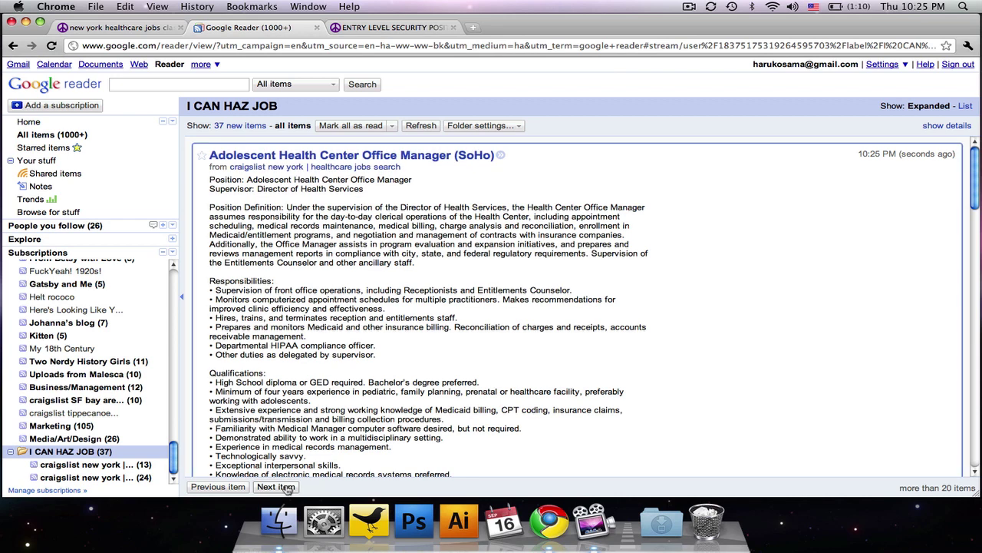
click(286, 487)
click(286, 488)
click(285, 488)
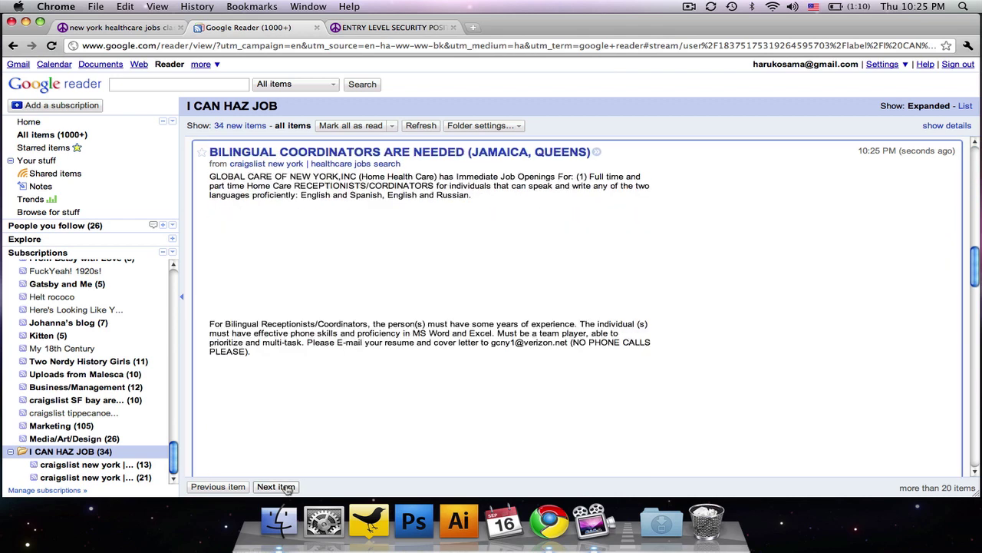
click(285, 488)
click(285, 487)
click(286, 488)
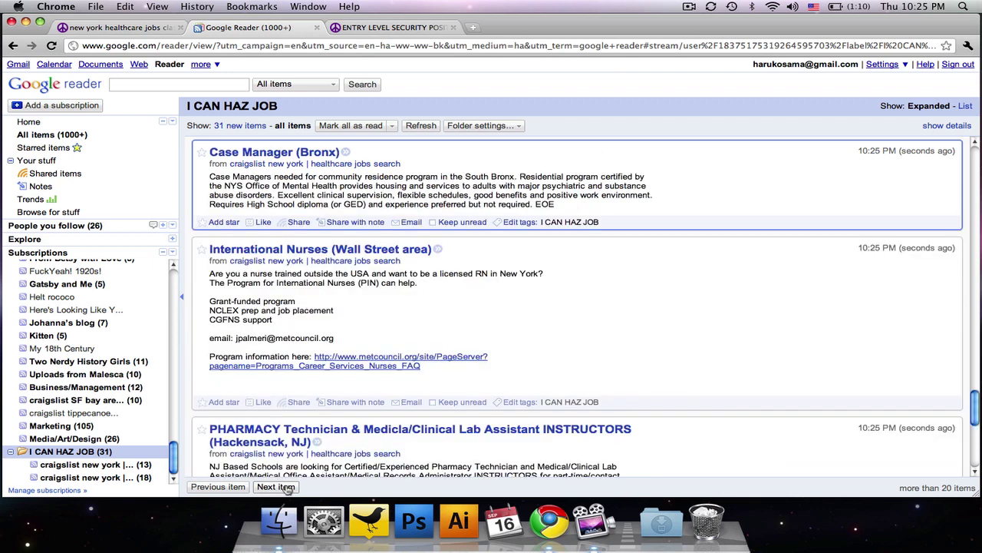
Try the star, like, email and keep-unread options on the Case Manager (Bronx) post, and revert them
click(219, 222)
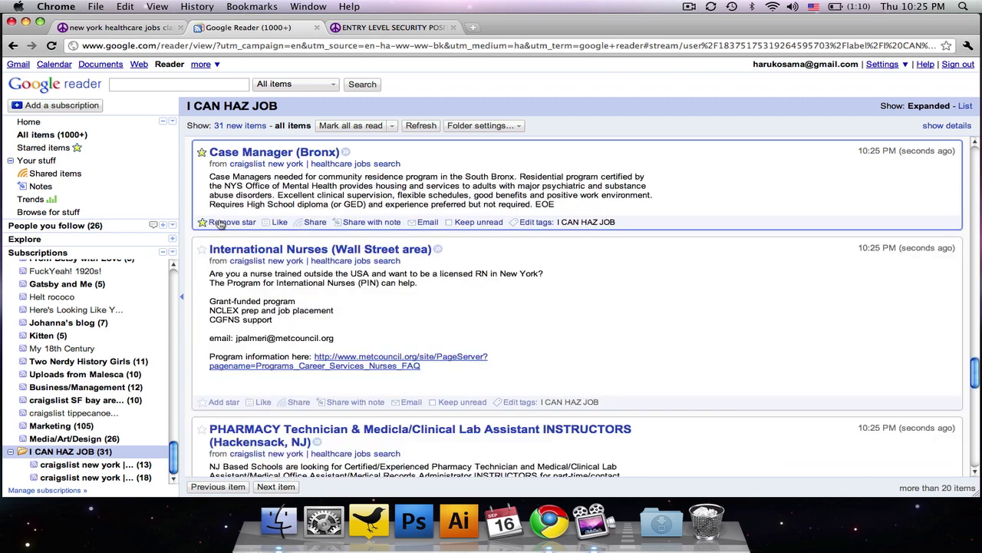
click(278, 222)
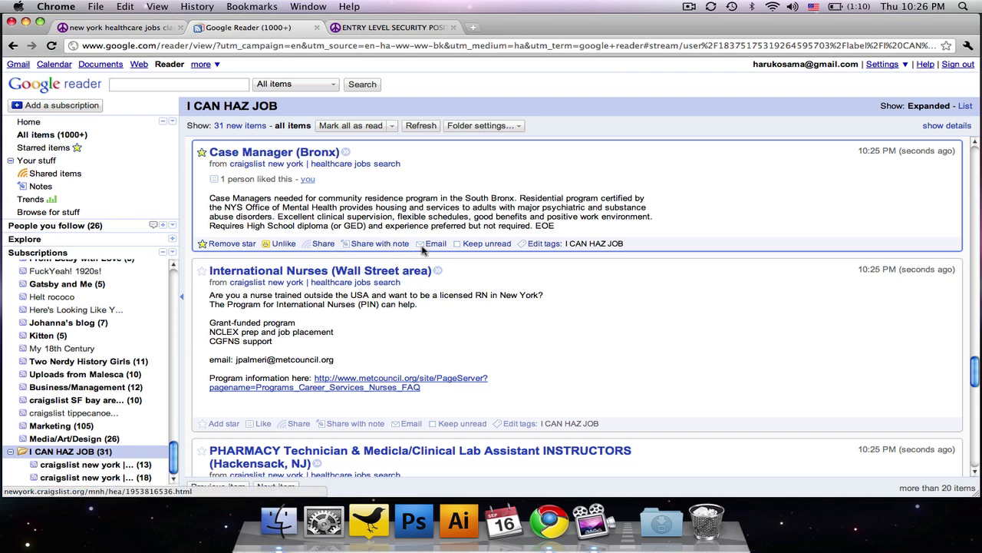
click(434, 245)
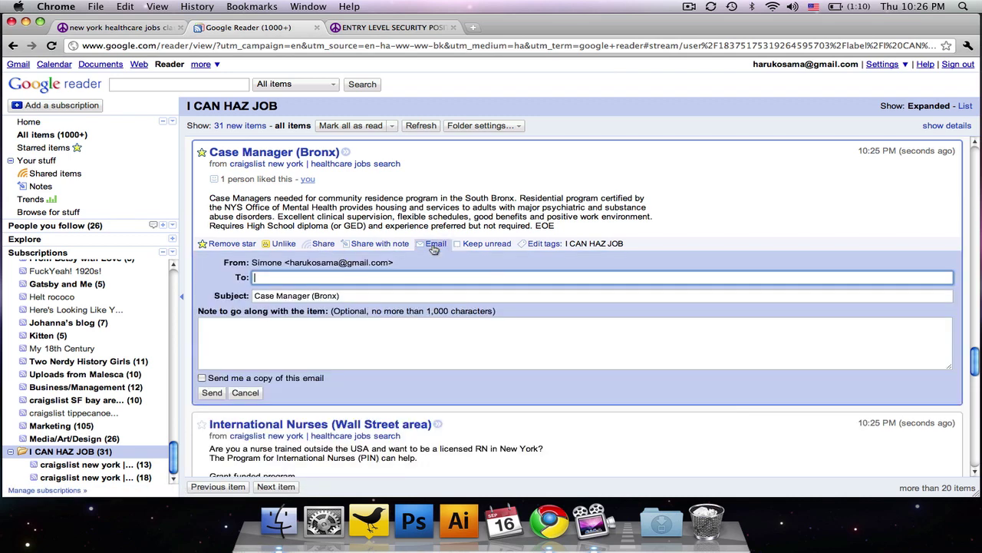
click(434, 246)
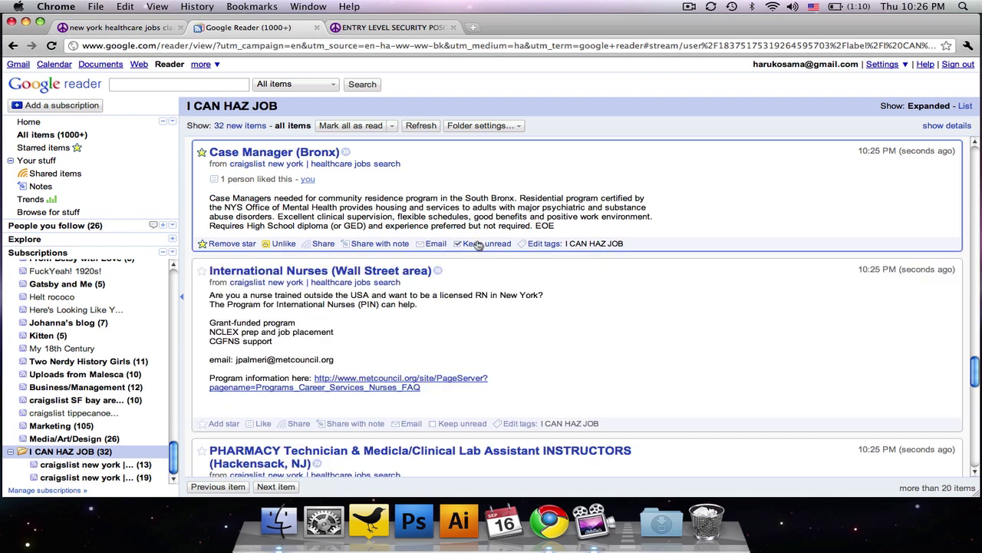
click(284, 244)
click(230, 222)
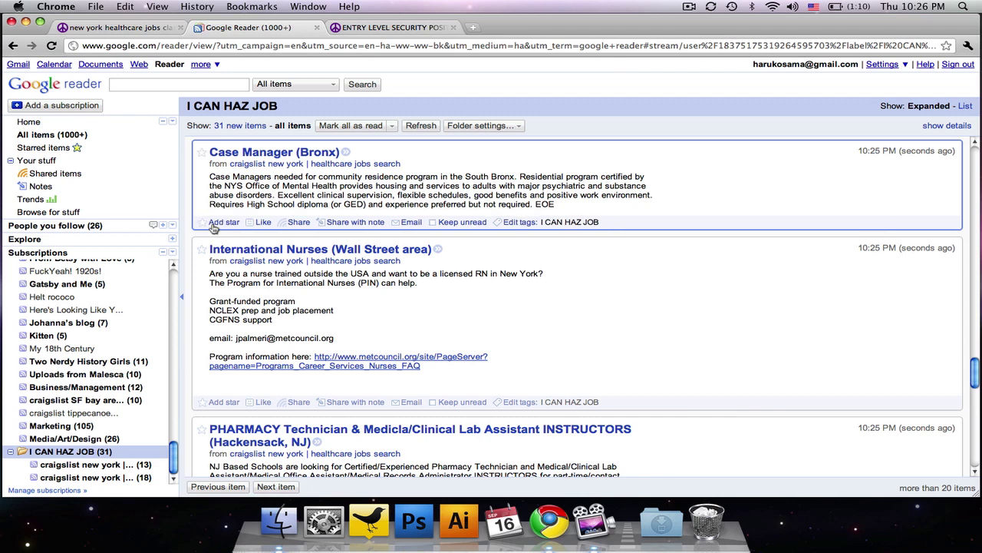
Collapse the "I CAN HAZ JOB" folder and move it up the subscription list to directly below BEST.BLOGS.EVAR
click(10, 452)
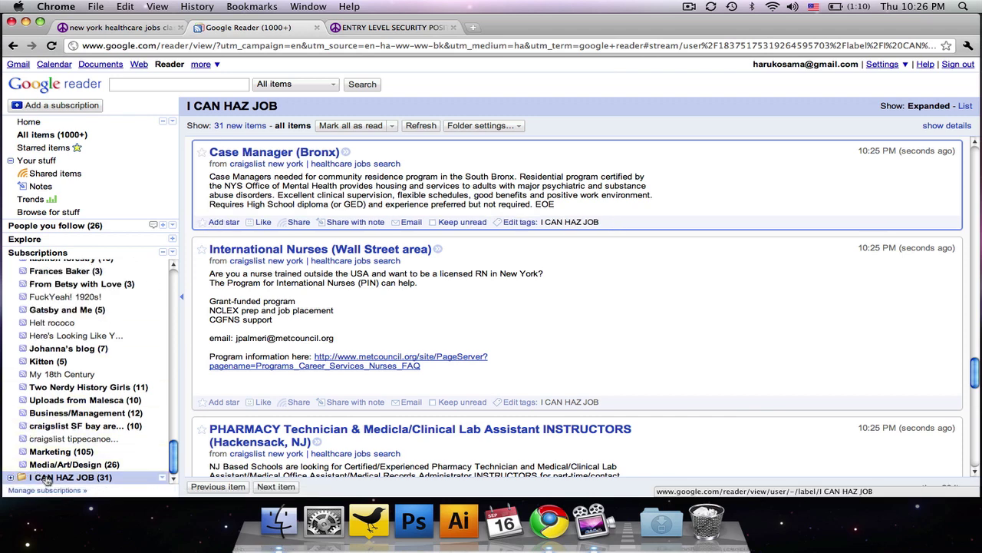
drag(46, 482, 62, 261)
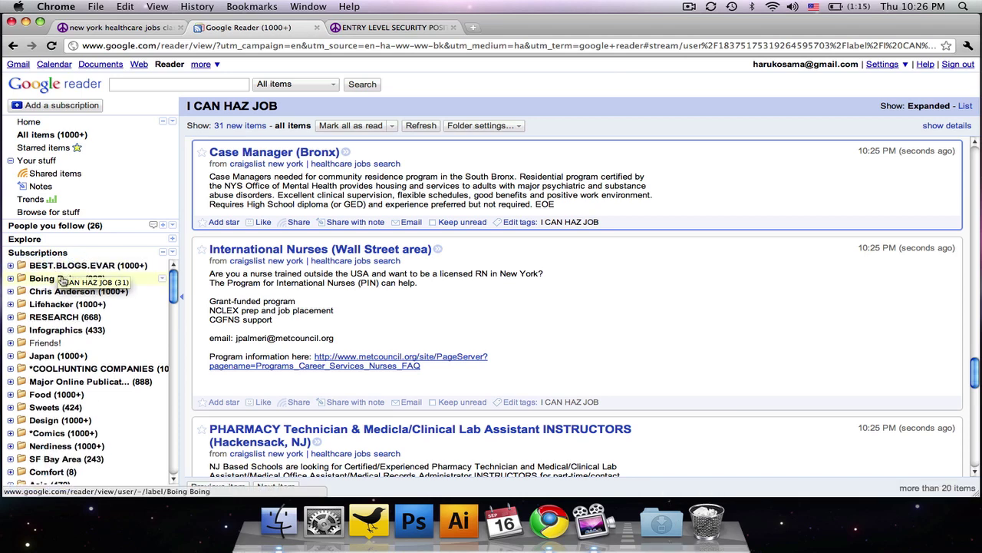
scroll(86, 445, down, 15)
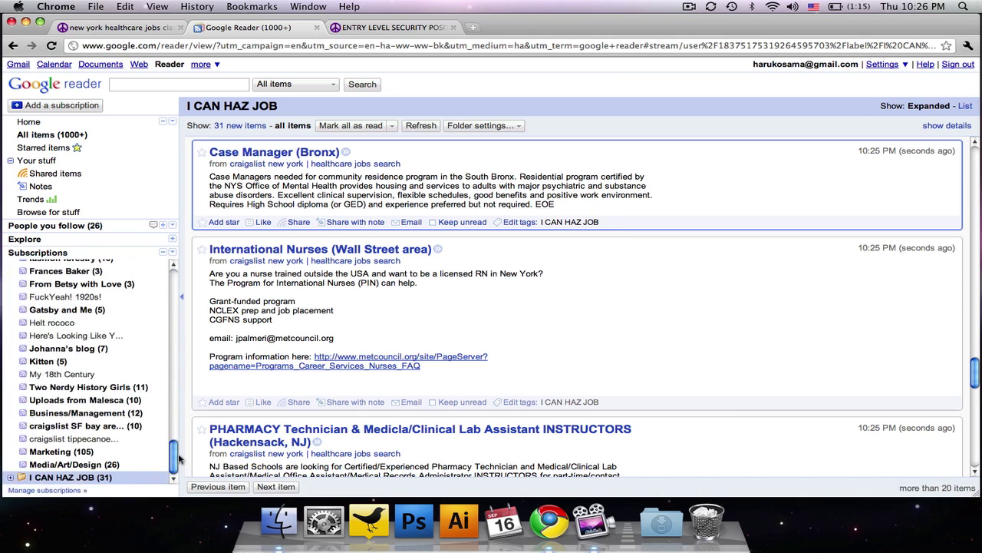
drag(61, 477, 89, 273)
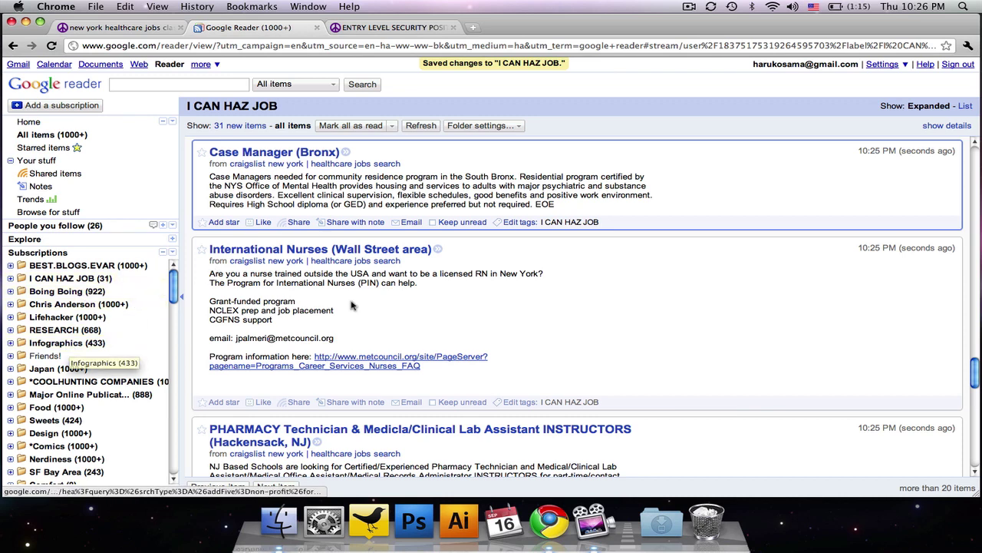
Browse the folder's following posts from International Nurses (Wall Street area) to the second NYS Licensed Clinical Psychologist post
click(277, 487)
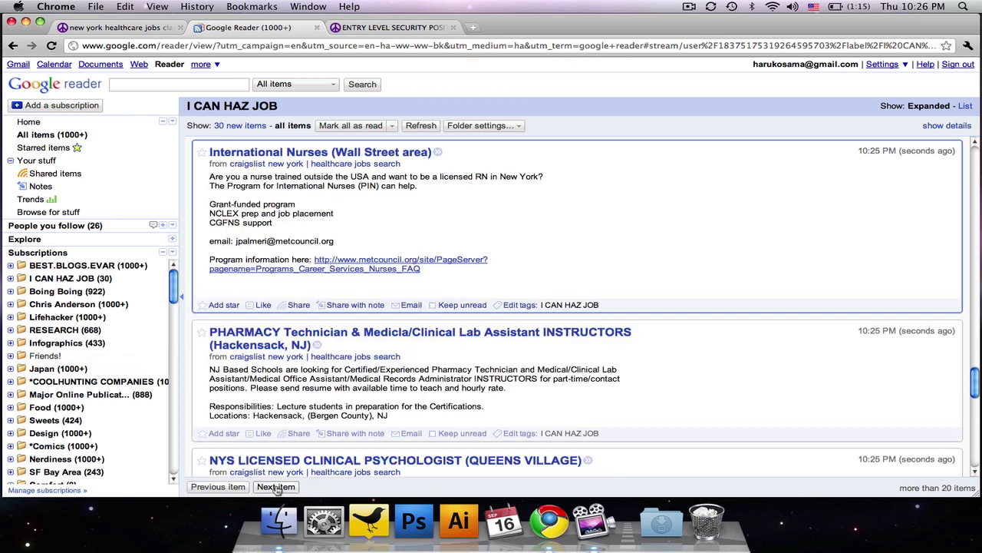
click(277, 487)
click(277, 487)
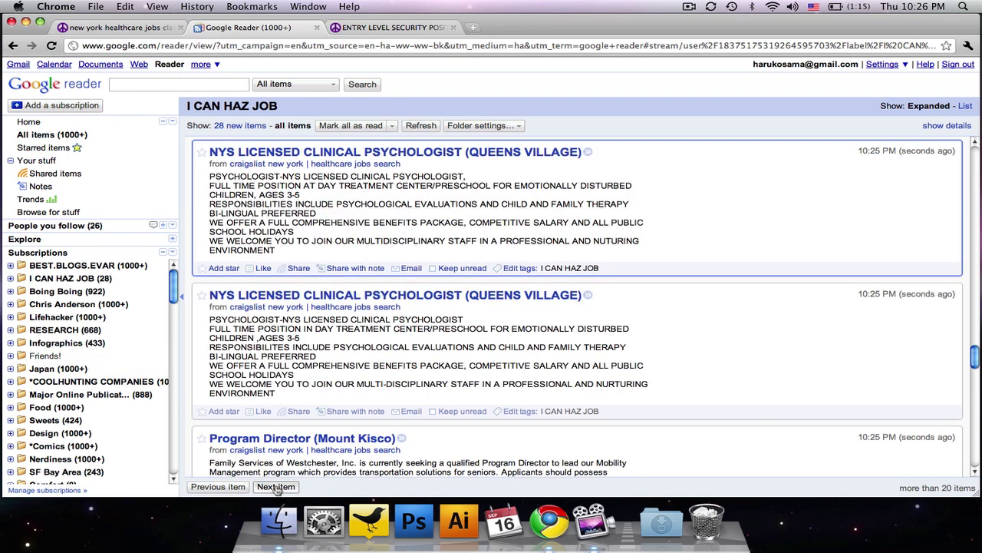
click(277, 487)
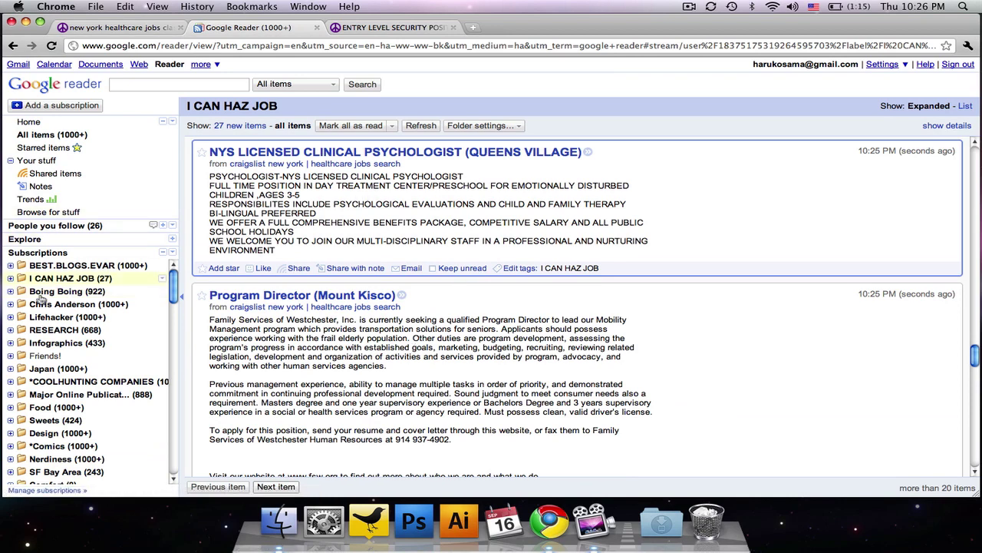
Browse the Boing Boing folder to the "Sad Yoda Cat is Sad" post and play its embedded video
click(64, 290)
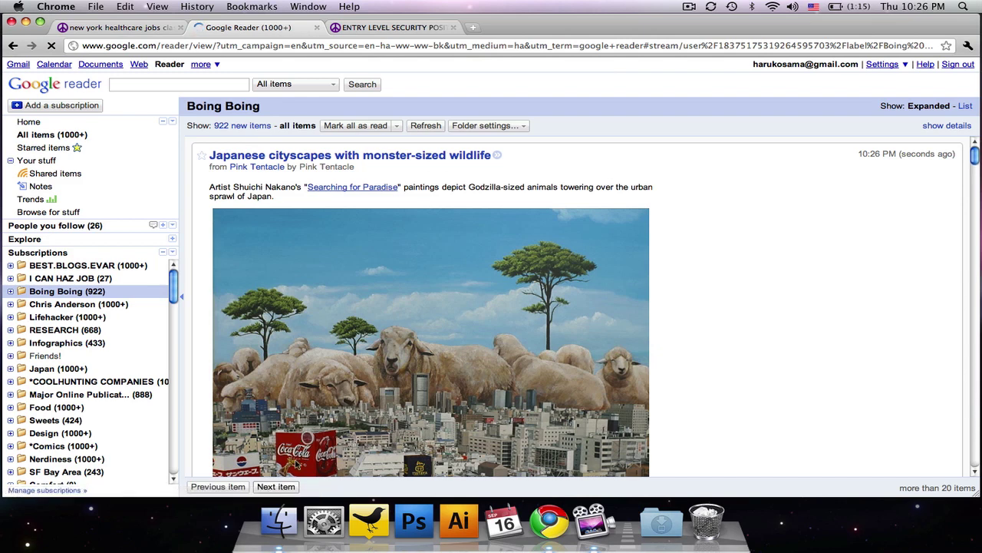
click(283, 488)
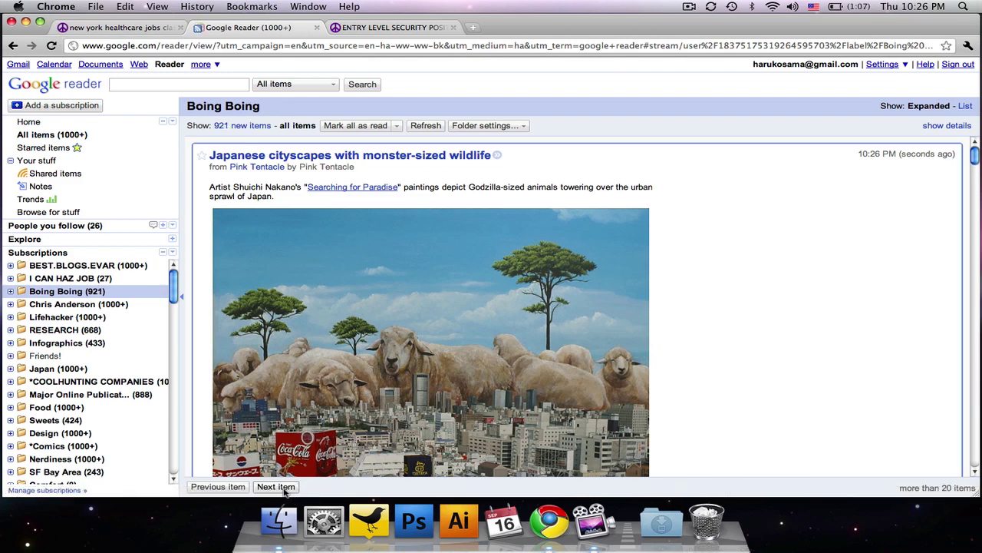
click(280, 487)
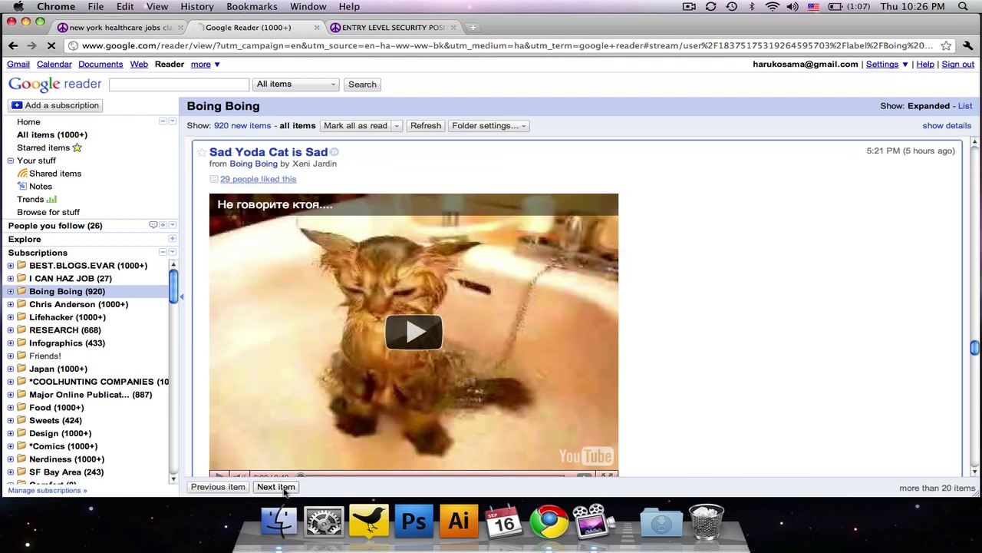
click(419, 340)
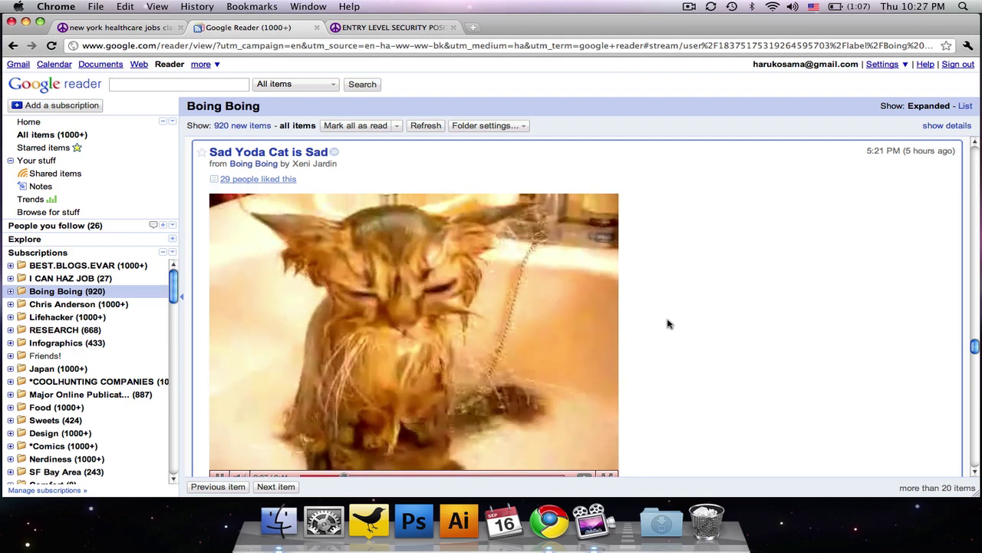
Revisit the craigslist non-profit healthcare jobs results and return to the Boing Boing feed in Google Reader
click(138, 28)
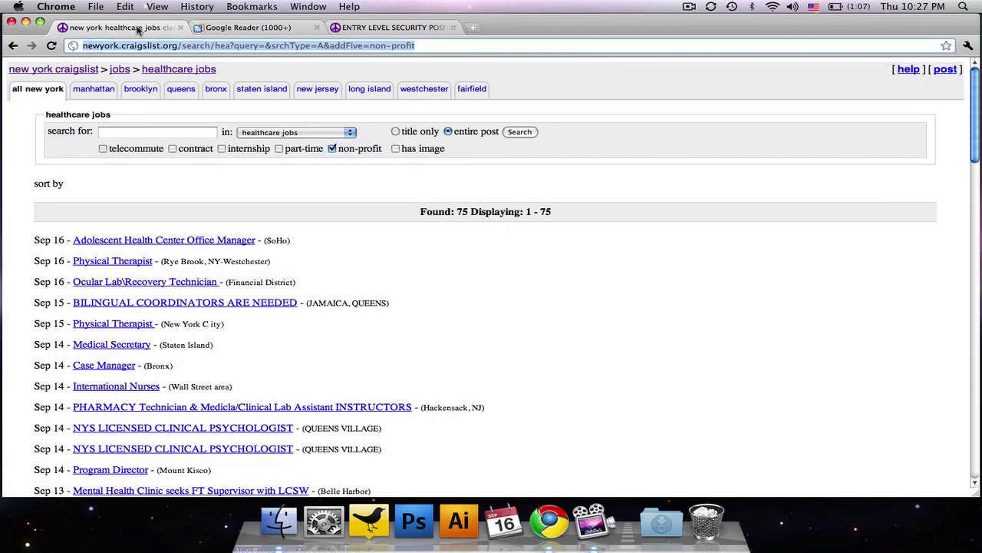
click(234, 28)
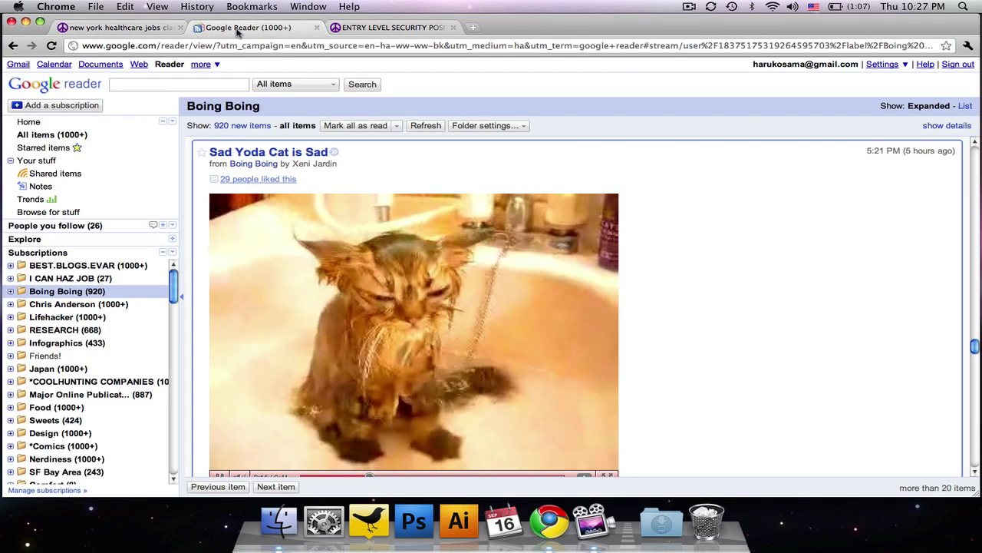